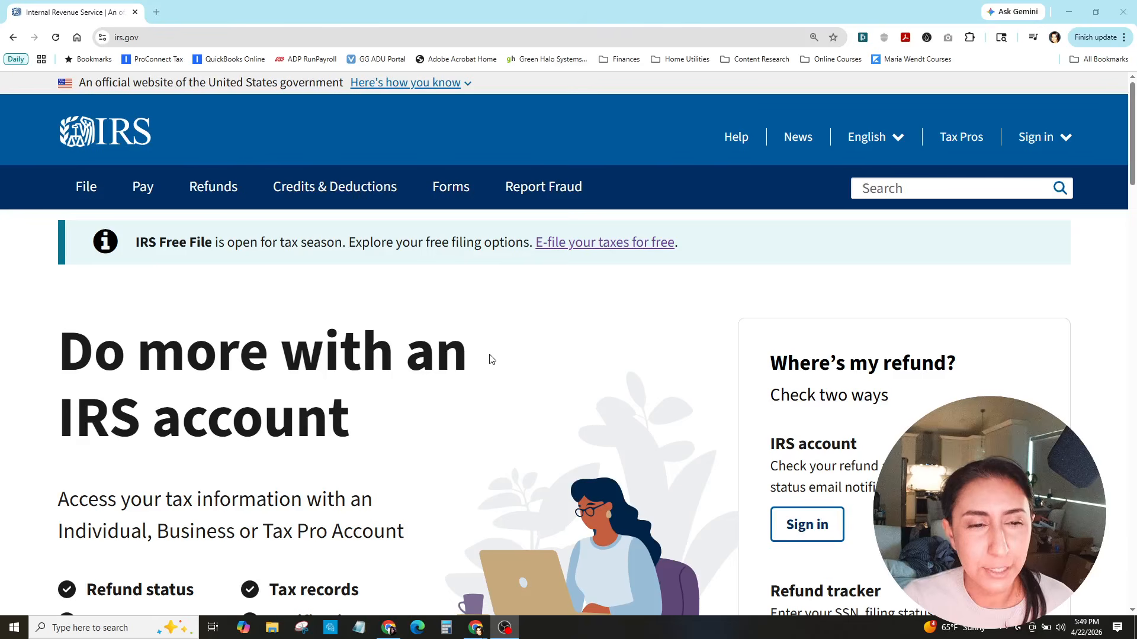
pyautogui.scroll(-5, 462, 359)
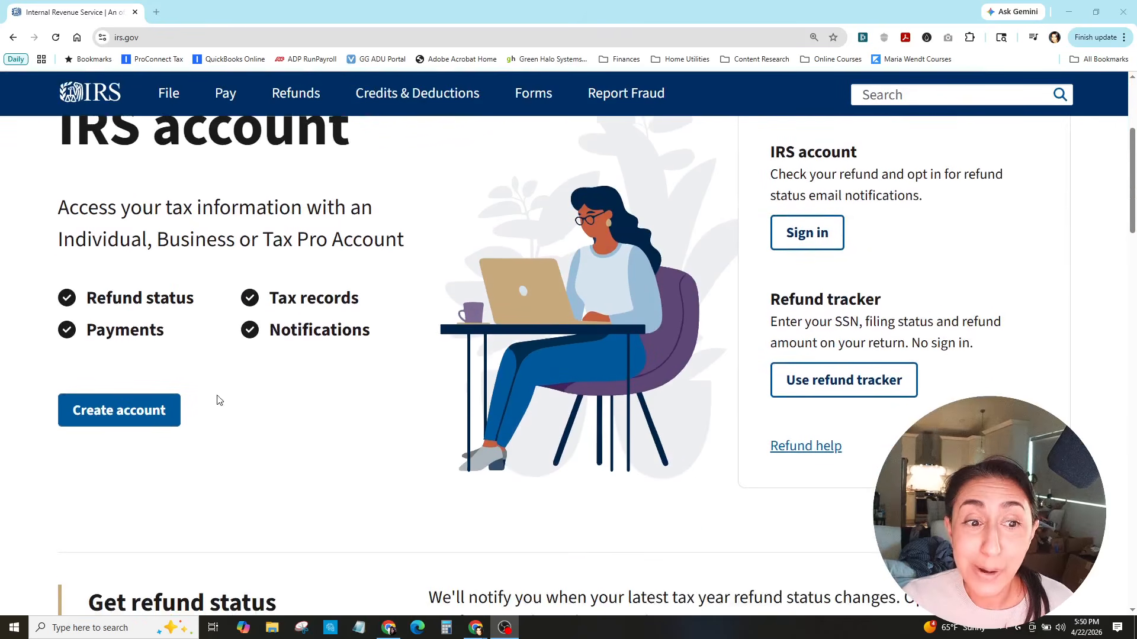
pyautogui.scroll(5, 137, 401)
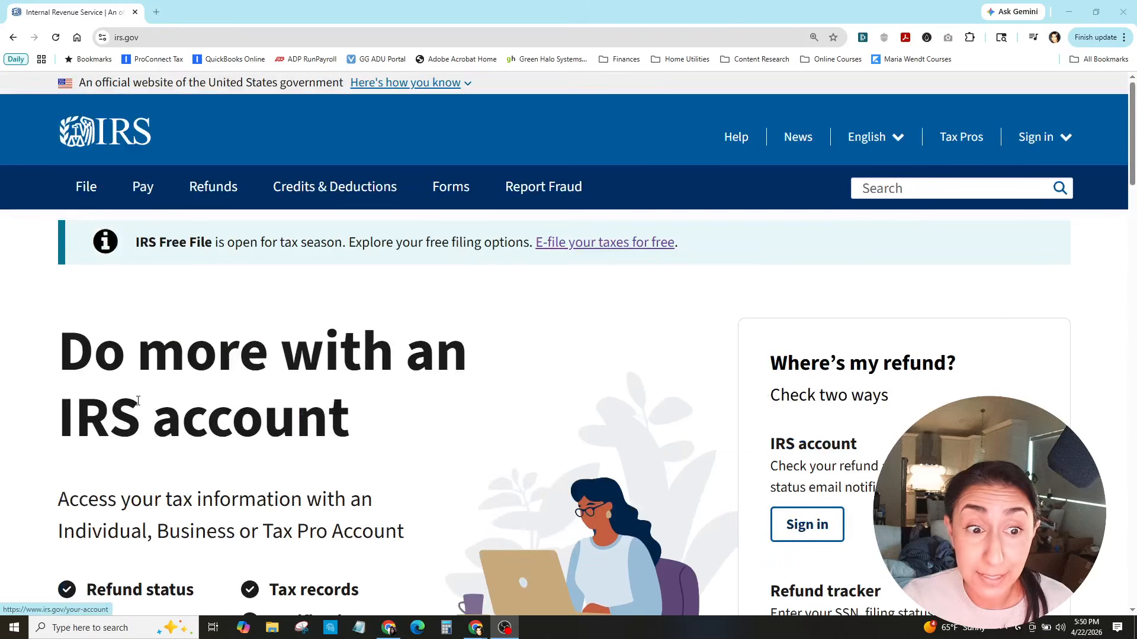
pyautogui.click(156, 38)
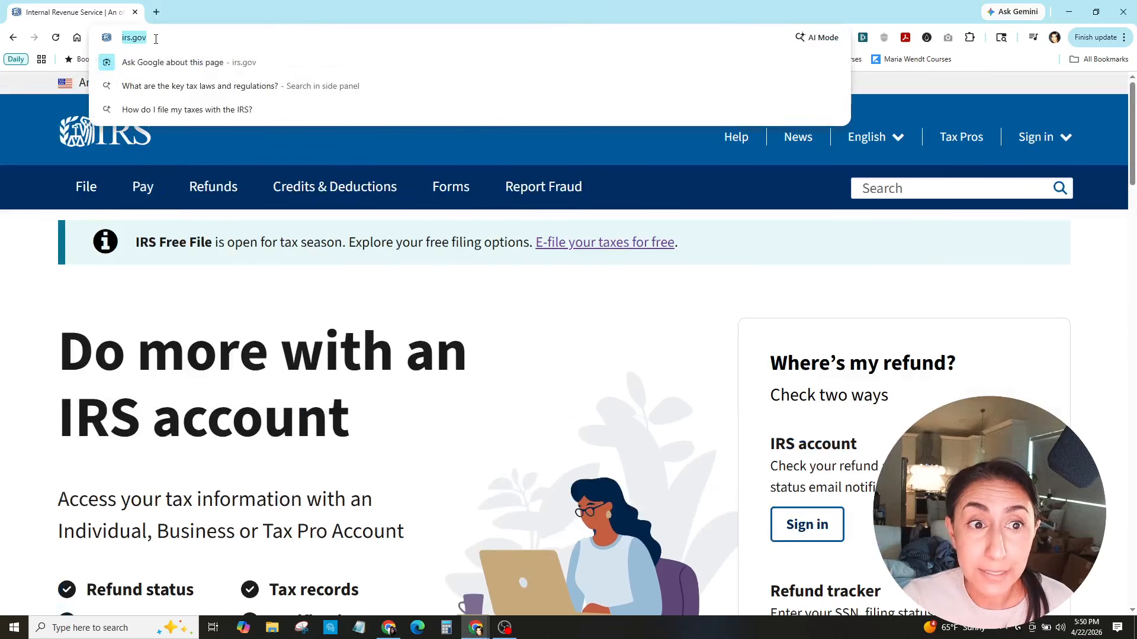
pyautogui.click(490, 389)
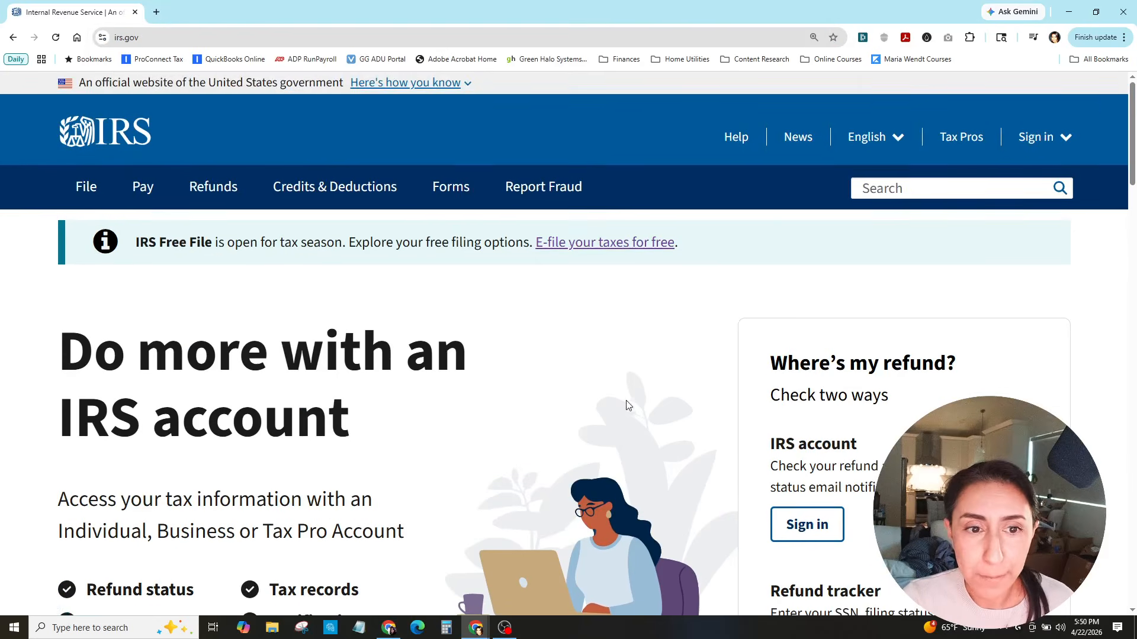
# - Go to the IRS account creation page and open the sign-in for an Individual account
pyautogui.scroll(-8, 626, 400)
pyautogui.click(155, 256)
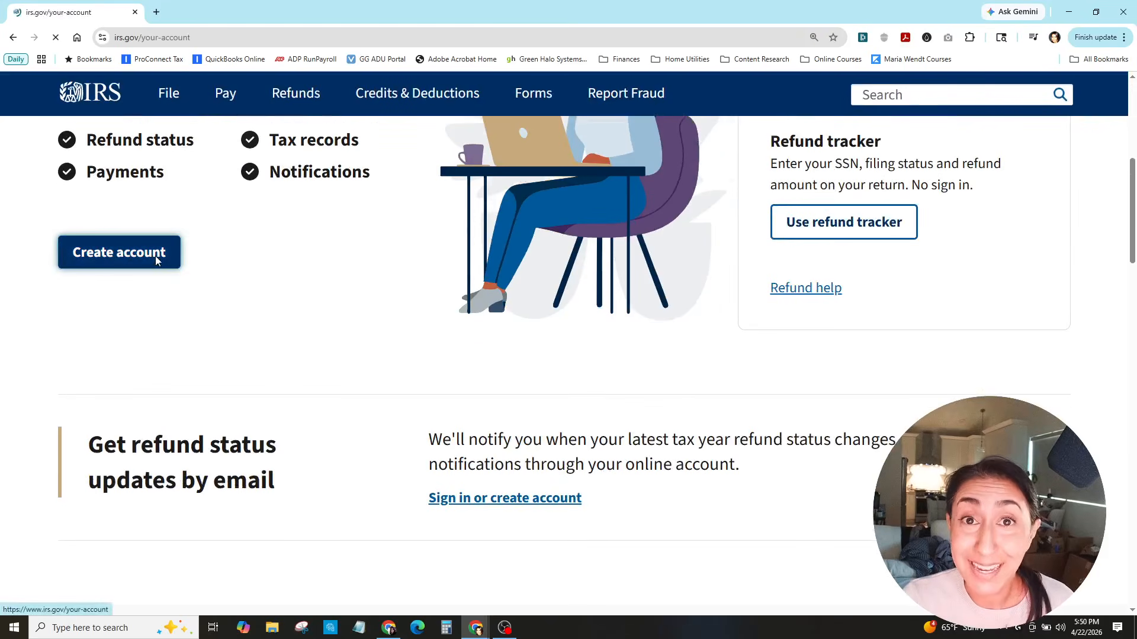
pyautogui.scroll(-5, 355, 326)
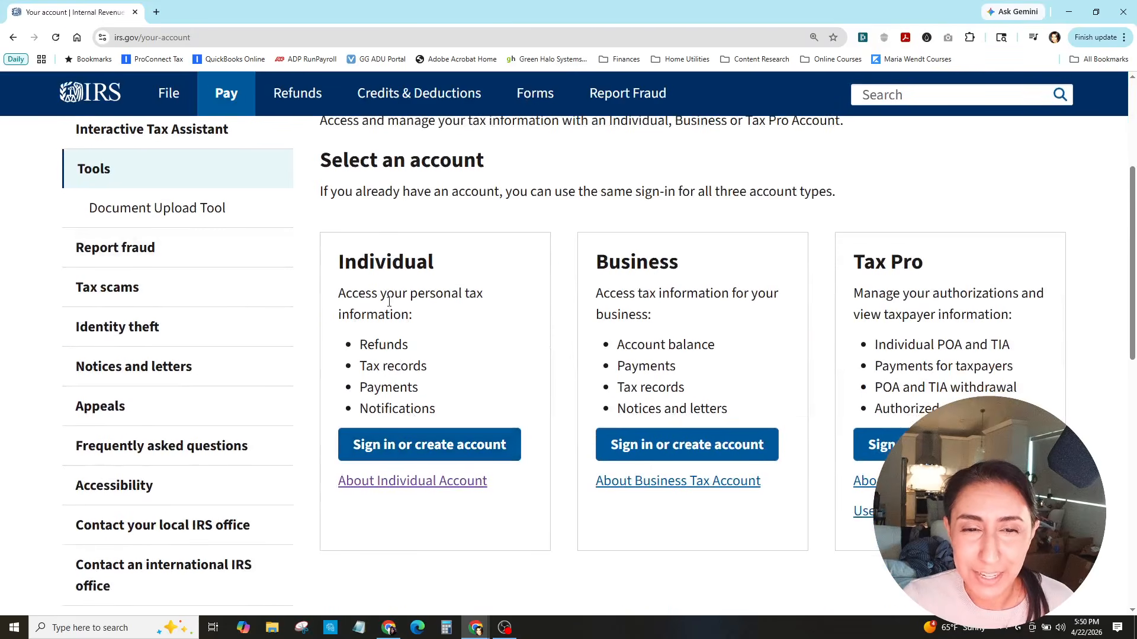
pyautogui.click(396, 445)
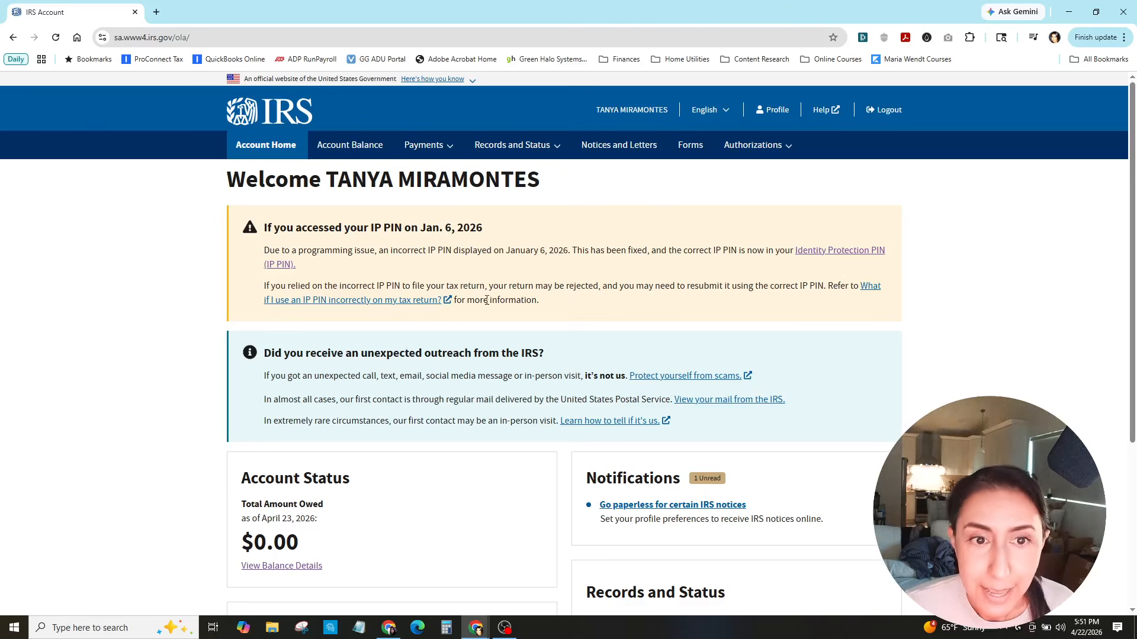
# - Open the account's Payment Options and start making a payment
pyautogui.click(436, 149)
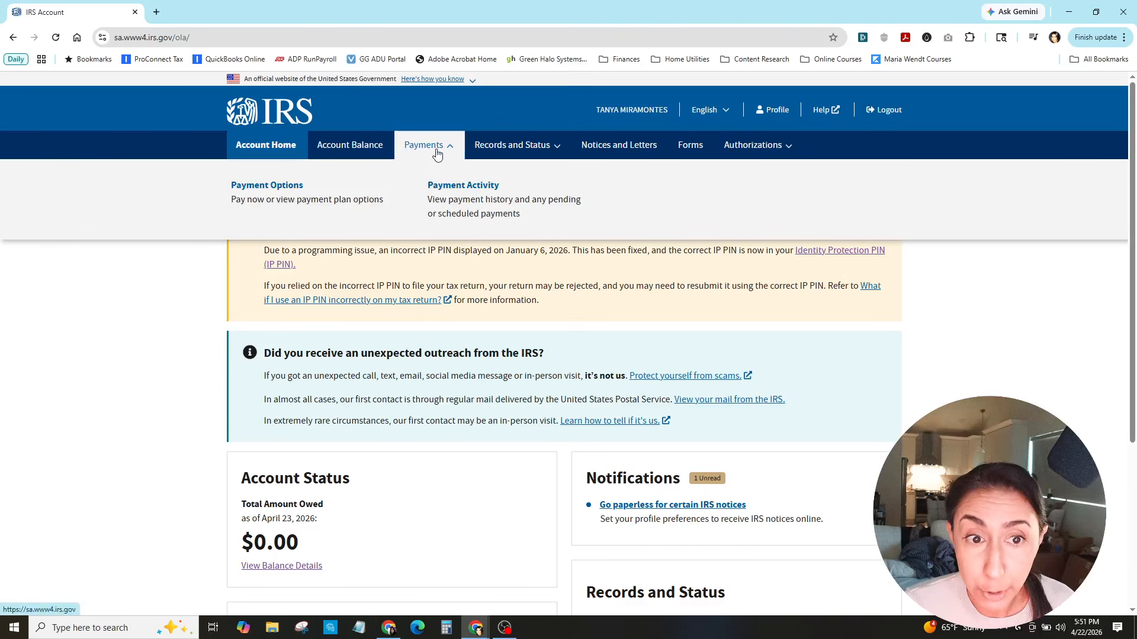
pyautogui.click(287, 185)
pyautogui.scroll(-3, 363, 312)
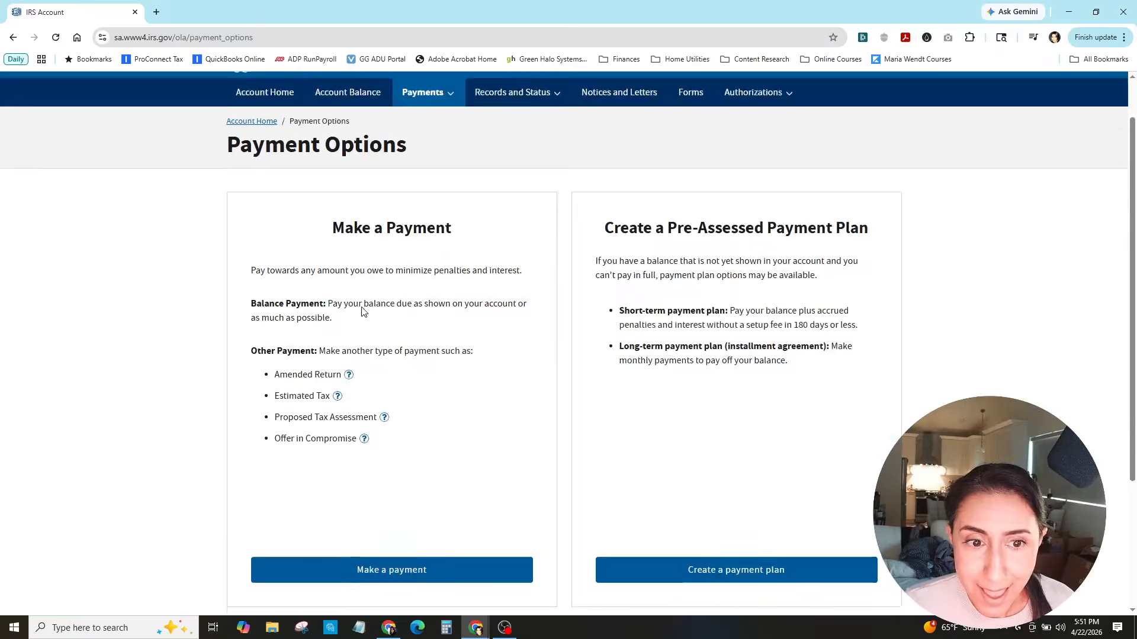
pyautogui.click(379, 541)
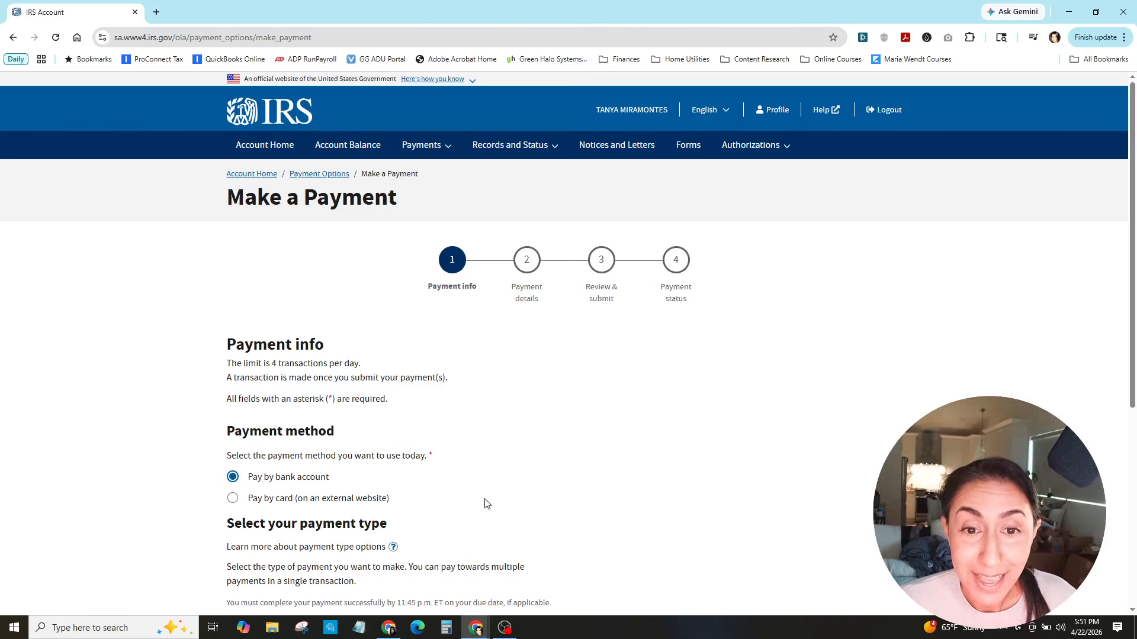
# - Choose Estimated tax as the payment type and 2026 as the tax year for the bank account payment
pyautogui.scroll(-3, 486, 504)
pyautogui.scroll(-1, 406, 320)
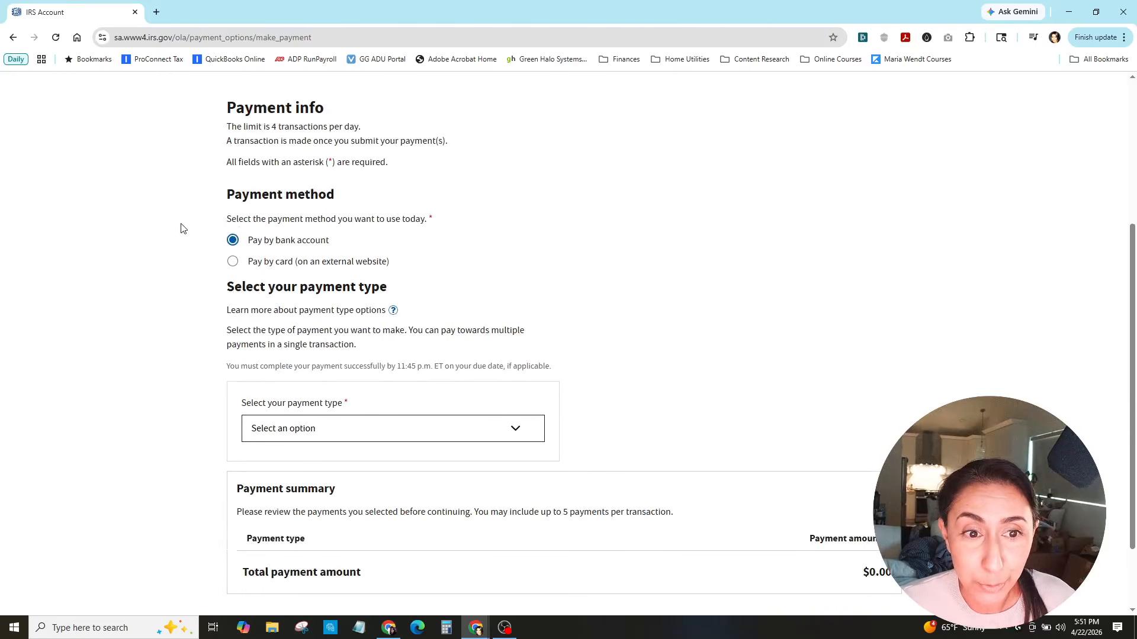
pyautogui.scroll(-2, 235, 250)
pyautogui.scroll(-1, 297, 353)
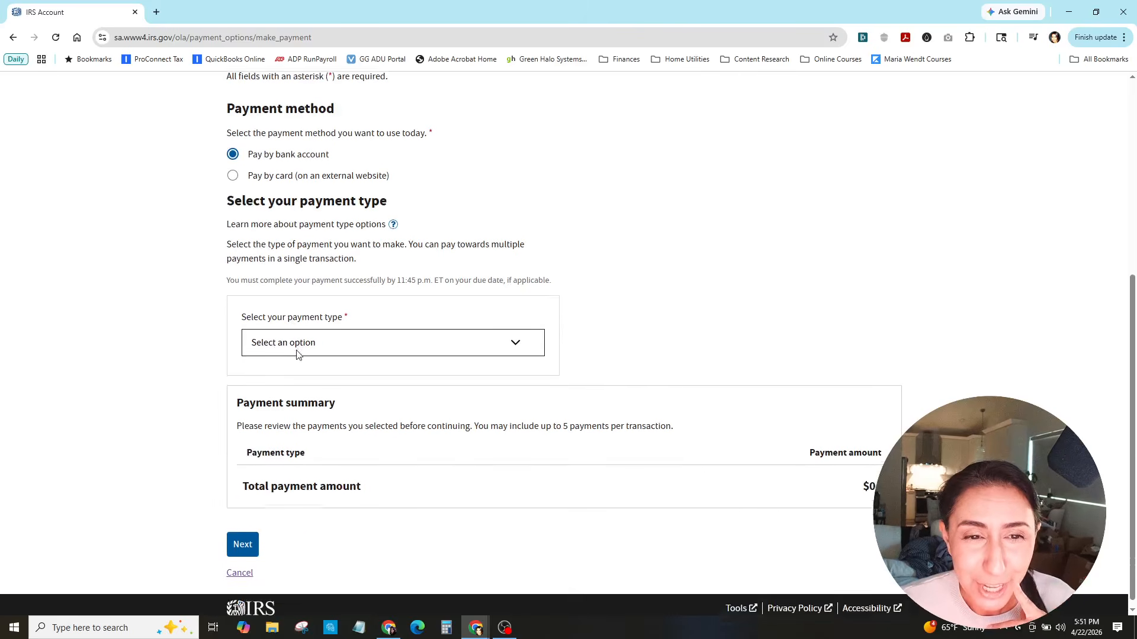
pyautogui.click(314, 344)
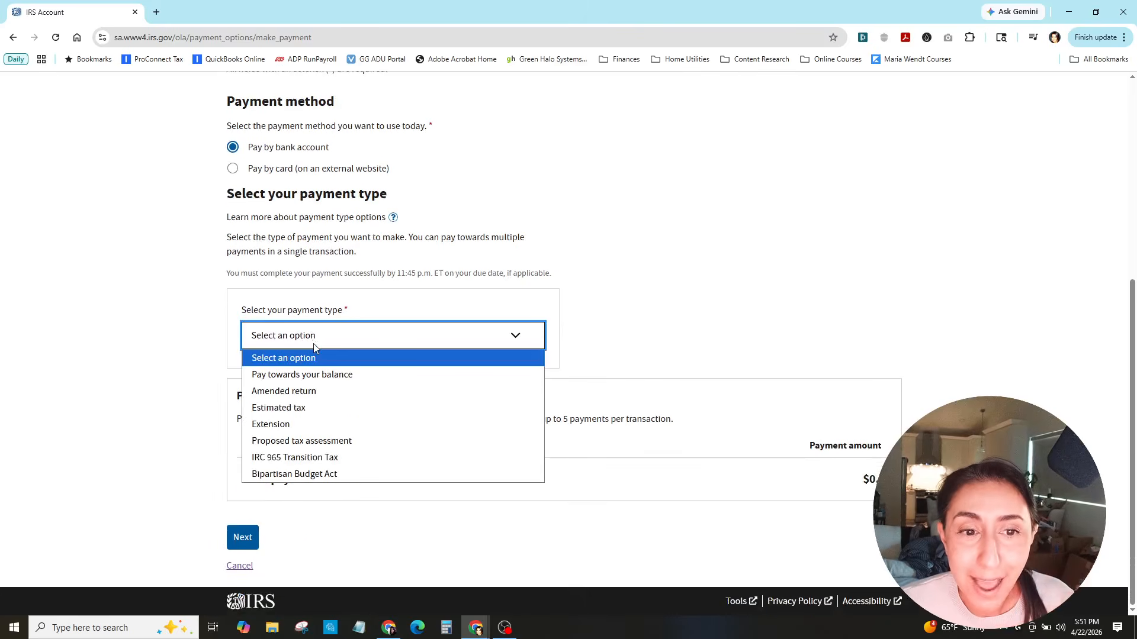
pyautogui.click(307, 408)
pyautogui.scroll(-1, 306, 412)
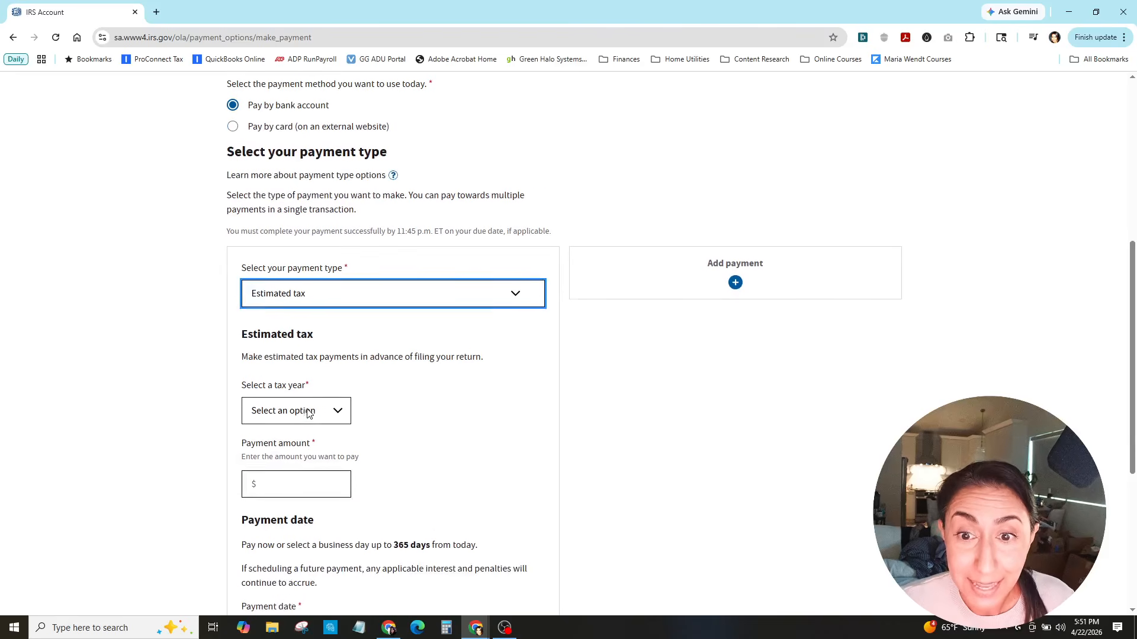
pyautogui.click(330, 374)
pyautogui.click(327, 419)
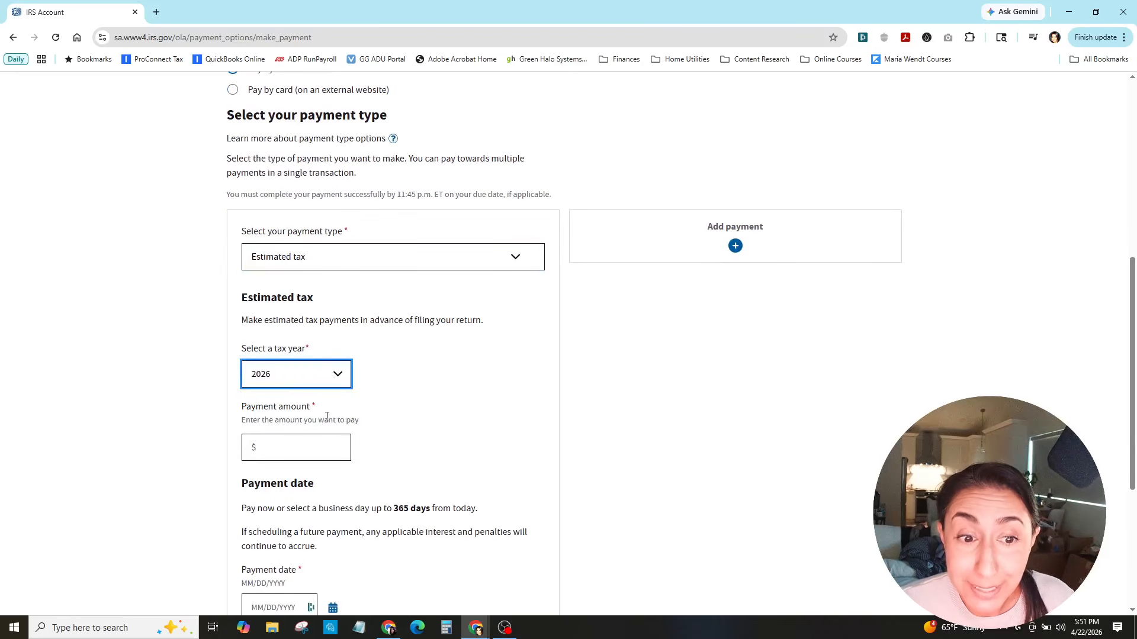
# - Set the estimated tax payment amount to $2,000
pyautogui.scroll(-3, 325, 419)
pyautogui.click(303, 296)
pyautogui.write('20000')
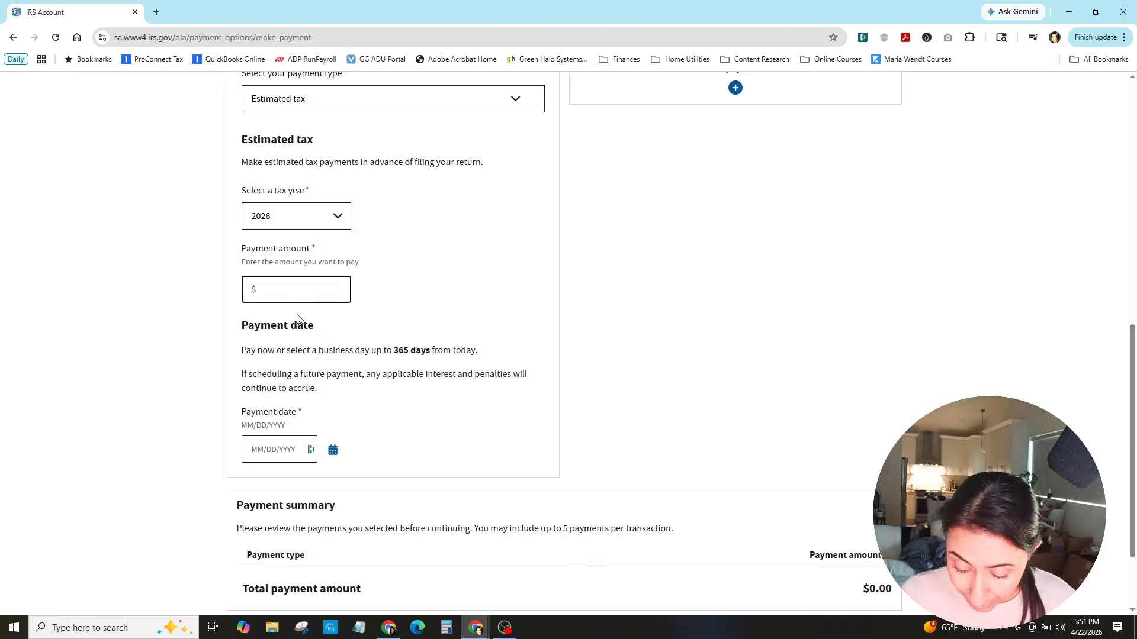
pyautogui.press('BackSpace')
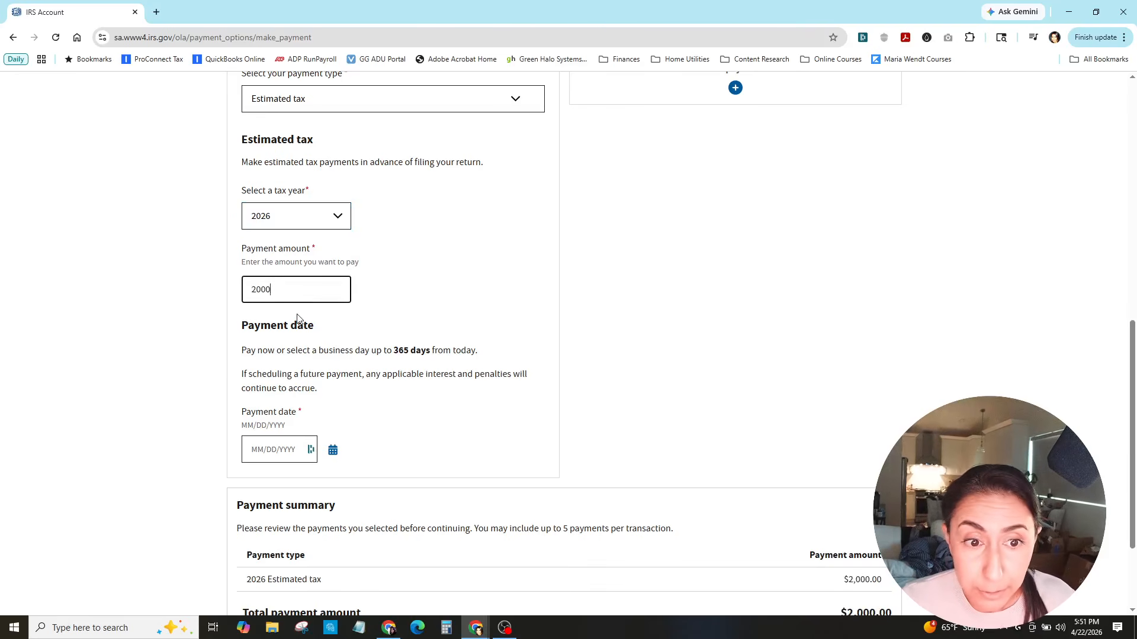
# - Set the payment date to 04/22/2026 and continue to the payment details
pyautogui.scroll(-2, 311, 397)
pyautogui.click(331, 324)
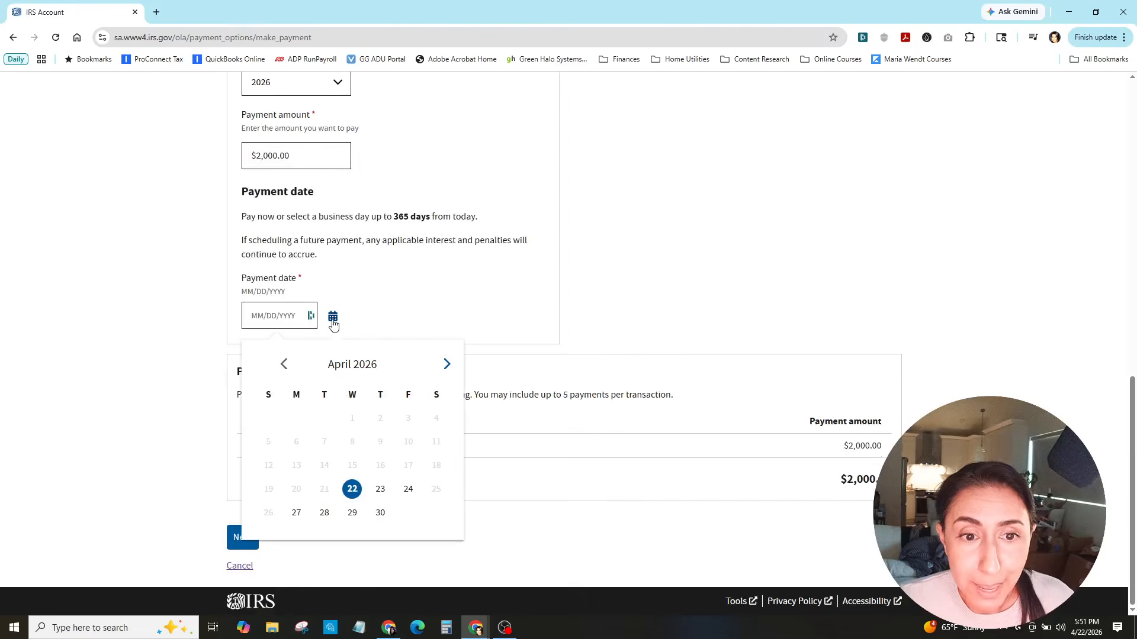
pyautogui.click(352, 490)
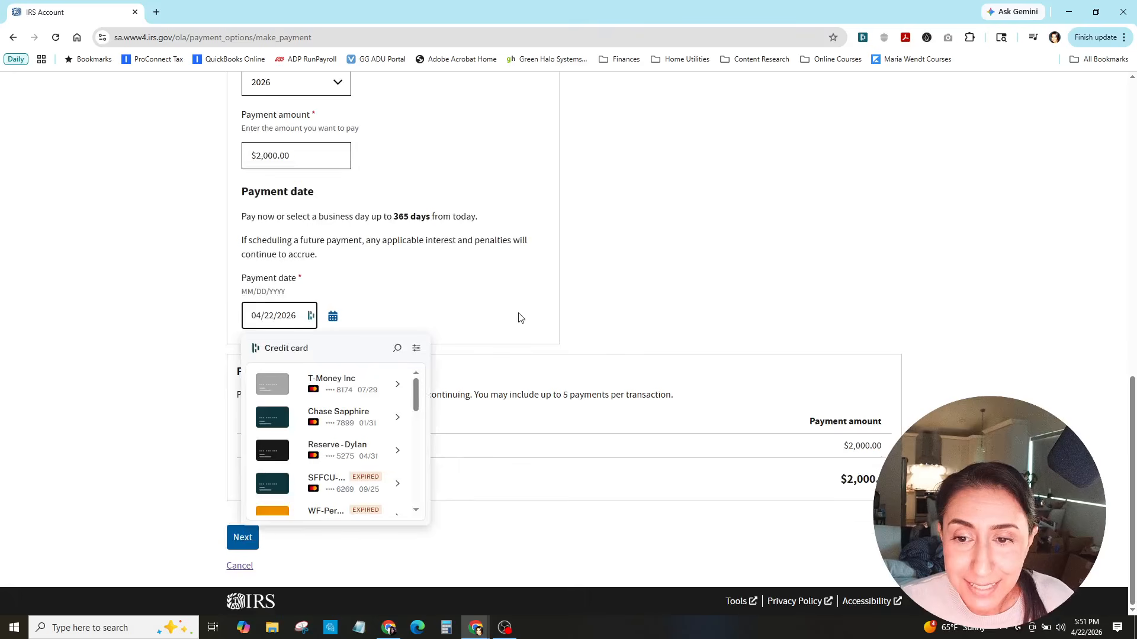
pyautogui.click(825, 284)
pyautogui.click(242, 538)
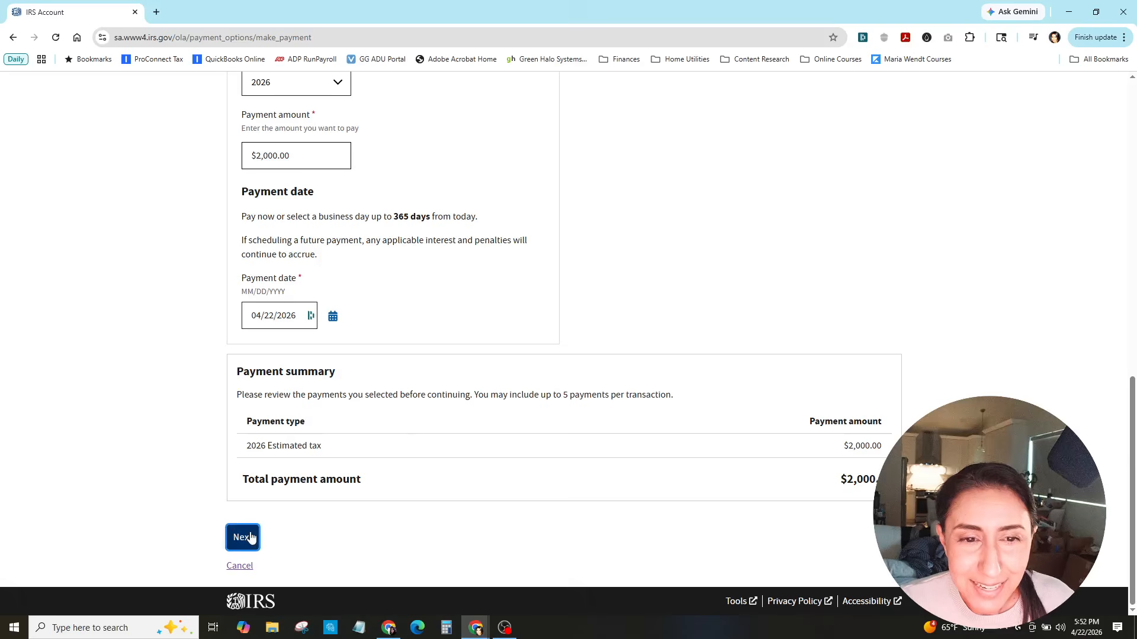
# - Examine the payment details form's bank account fields and email confirmation options, as well as the account's available payment pages
pyautogui.scroll(-1, 397, 380)
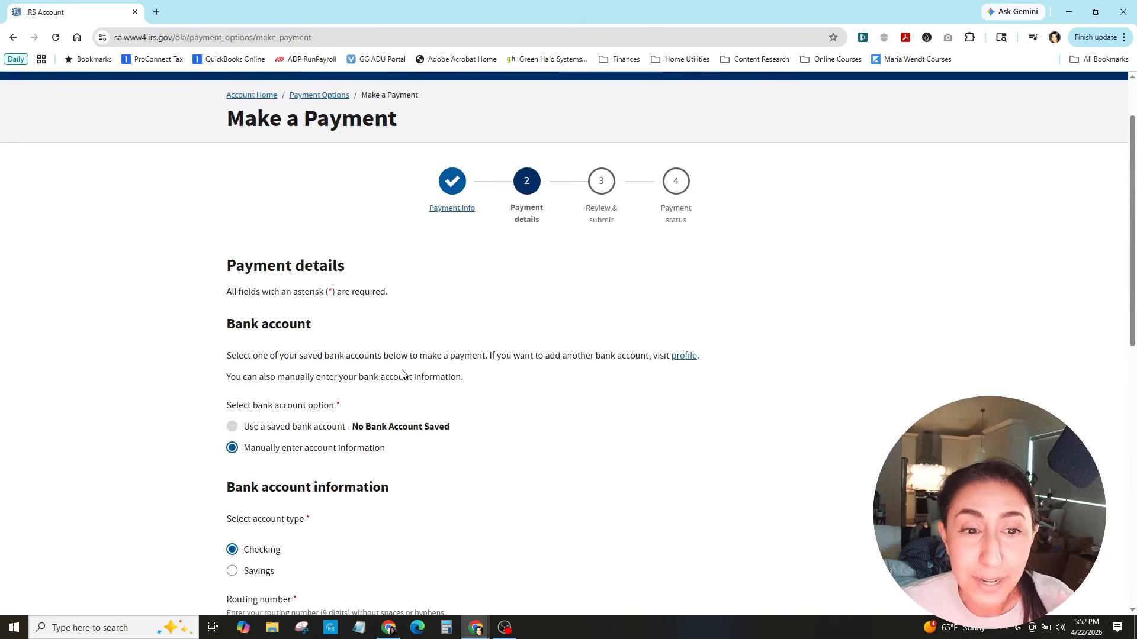
pyautogui.scroll(-1, 417, 365)
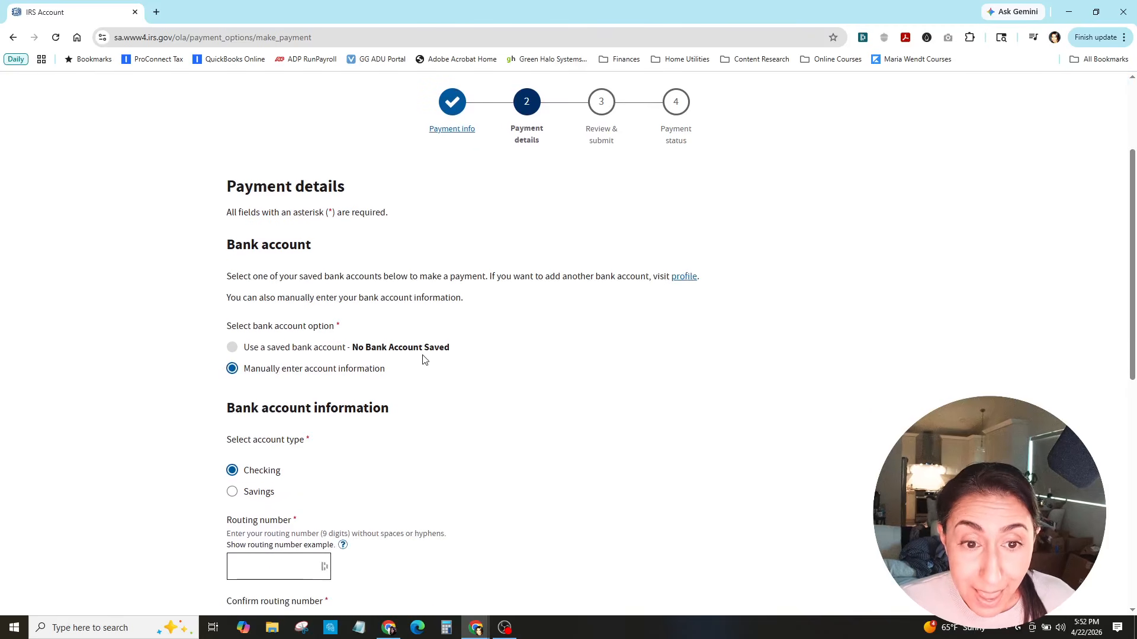
pyautogui.scroll(-2, 406, 350)
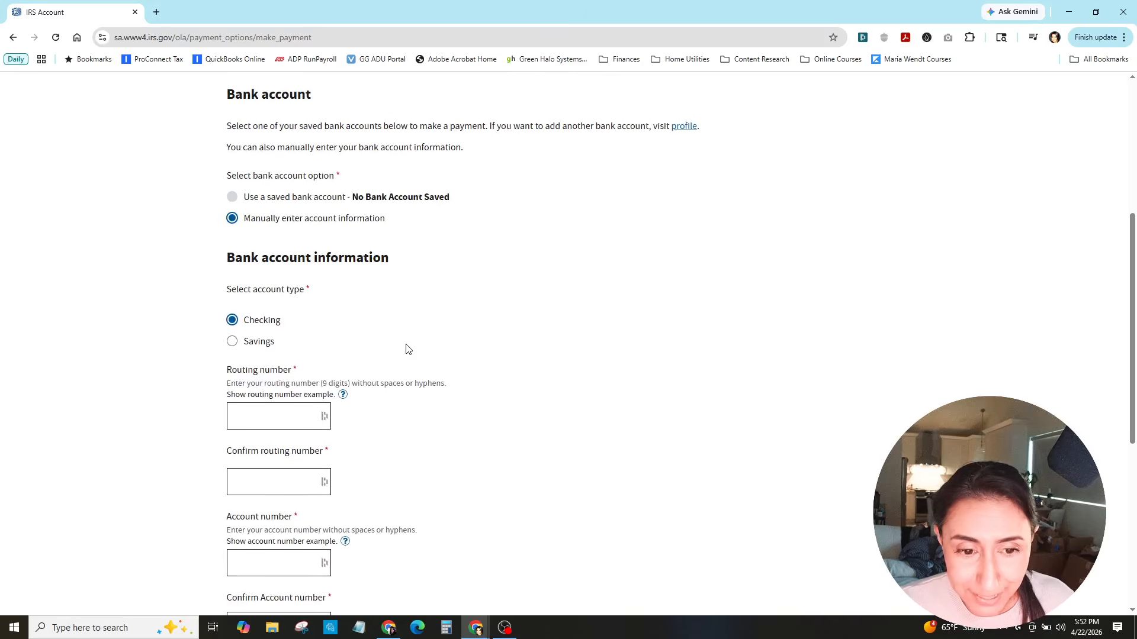
pyautogui.scroll(-3, 421, 333)
pyautogui.scroll(-1, 426, 334)
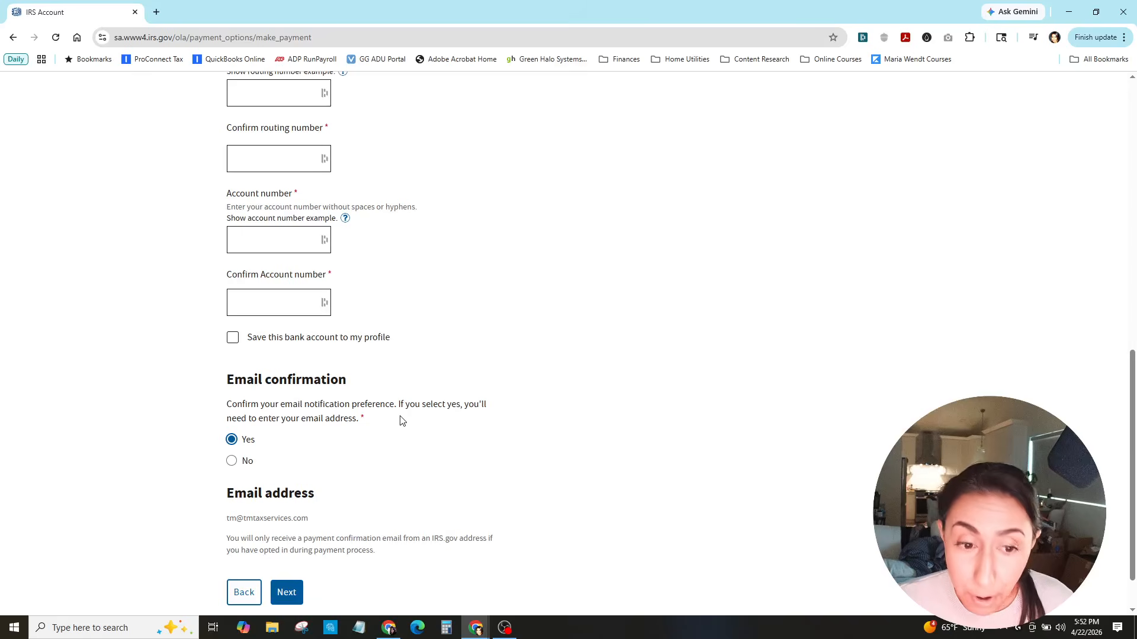
pyautogui.scroll(-1, 403, 421)
pyautogui.scroll(3, 472, 424)
pyautogui.scroll(6, 472, 424)
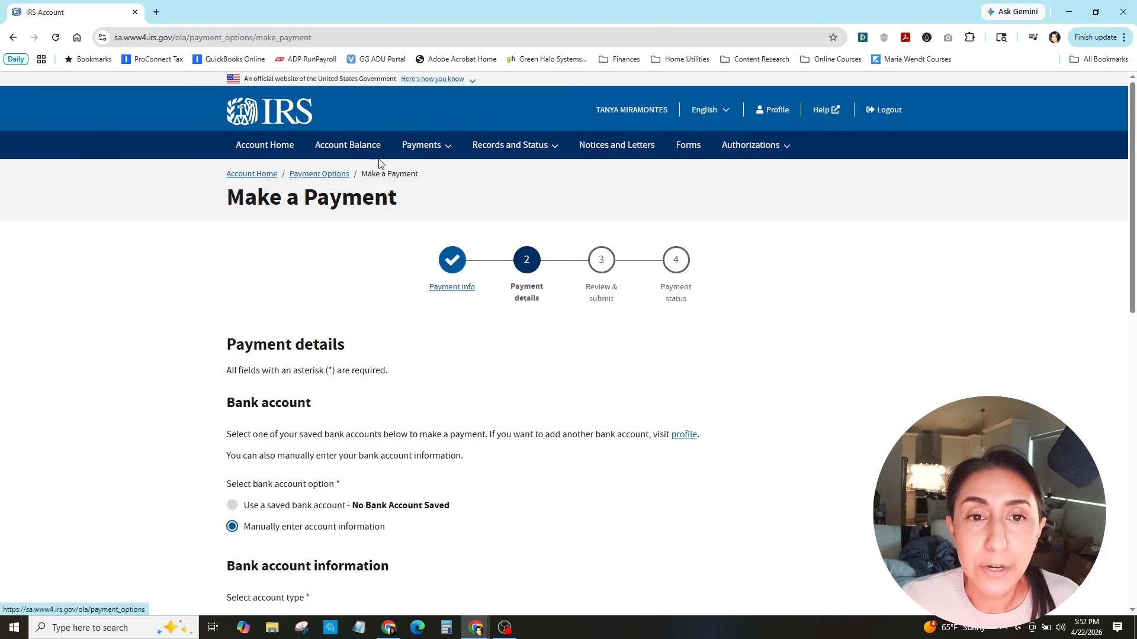
pyautogui.click(420, 145)
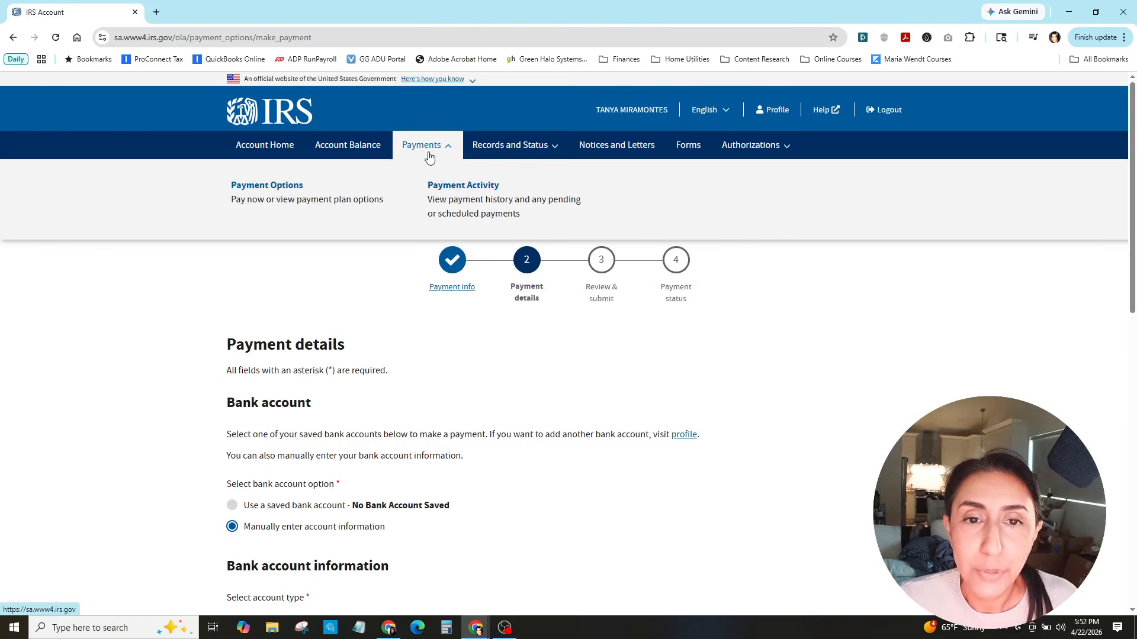
pyautogui.click(358, 284)
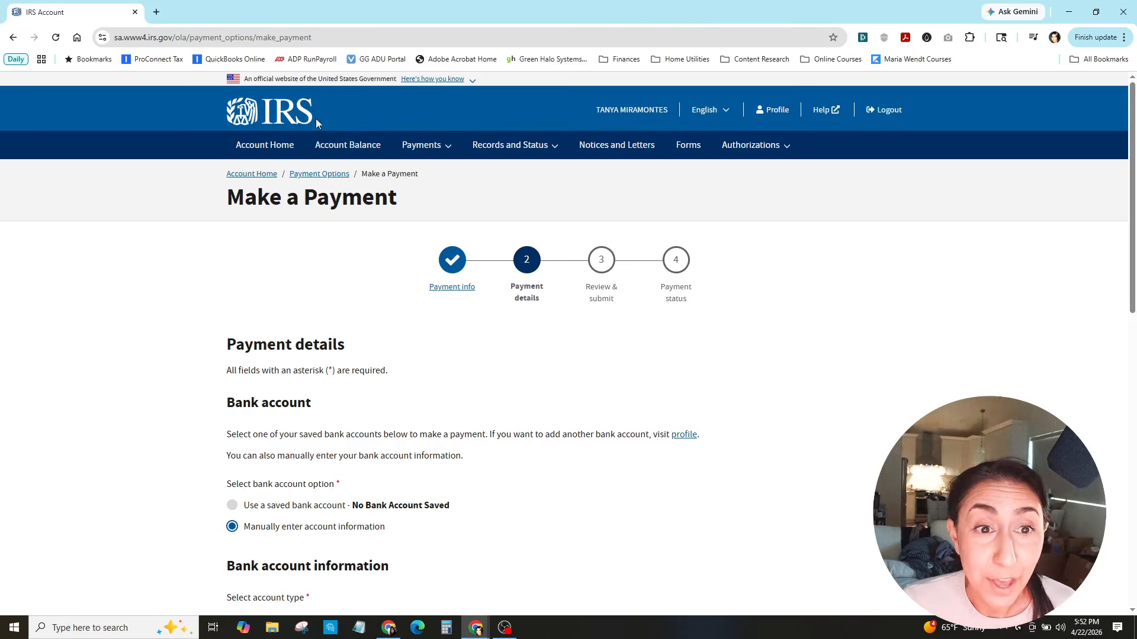
# - Log out of the IRS account, leaving the payment unsubmitted, and return to the irs.gov home page
pyautogui.click(888, 111)
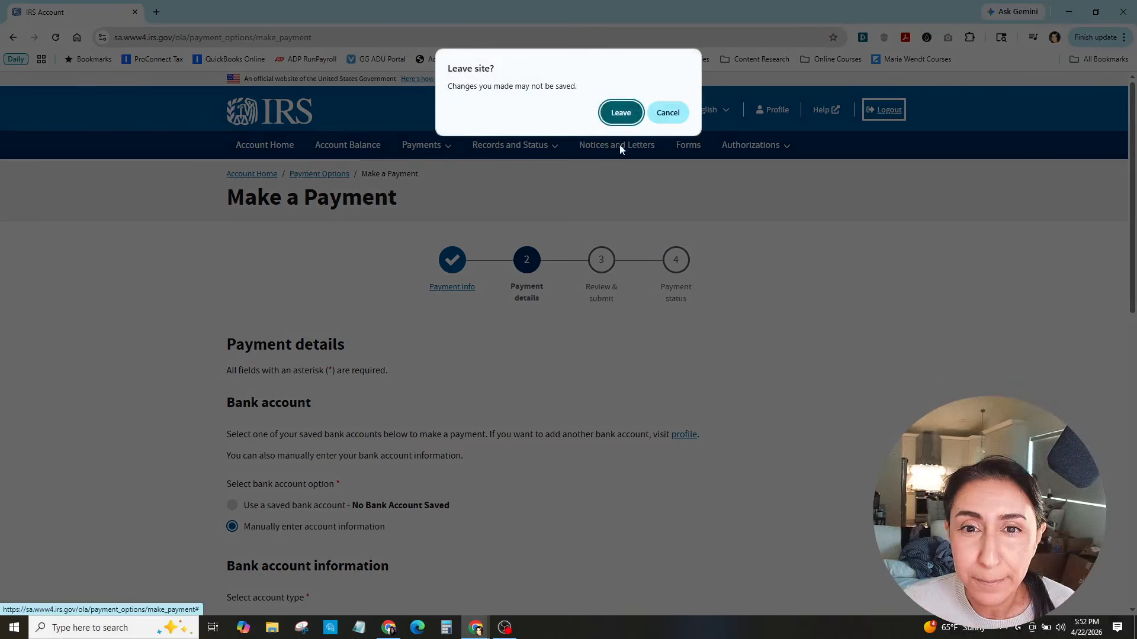
pyautogui.click(620, 111)
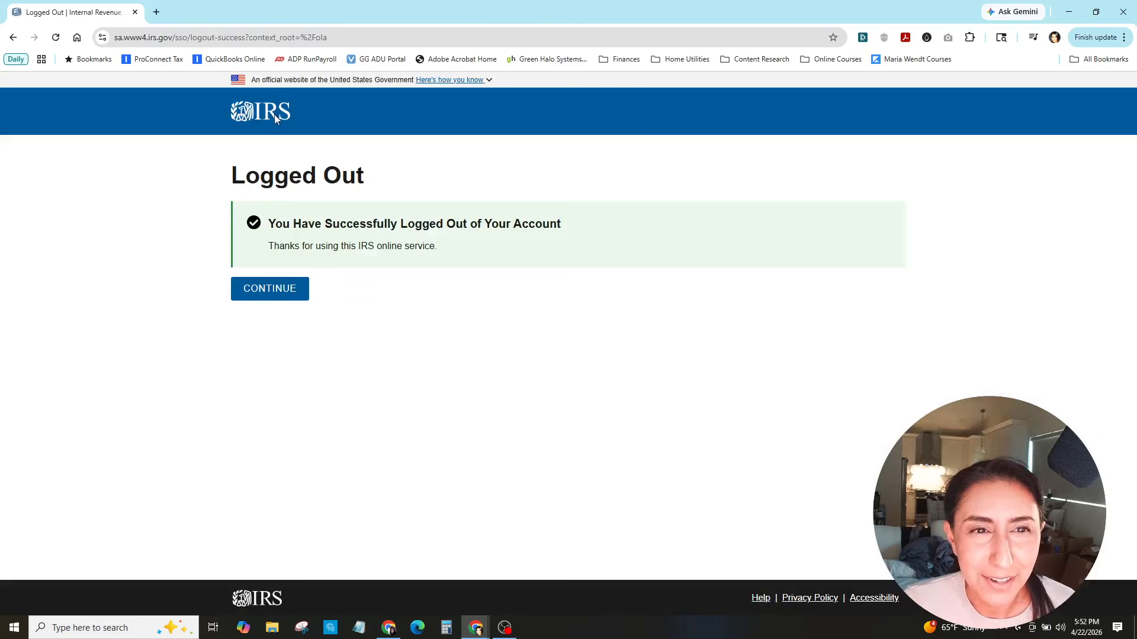
pyautogui.click(217, 39)
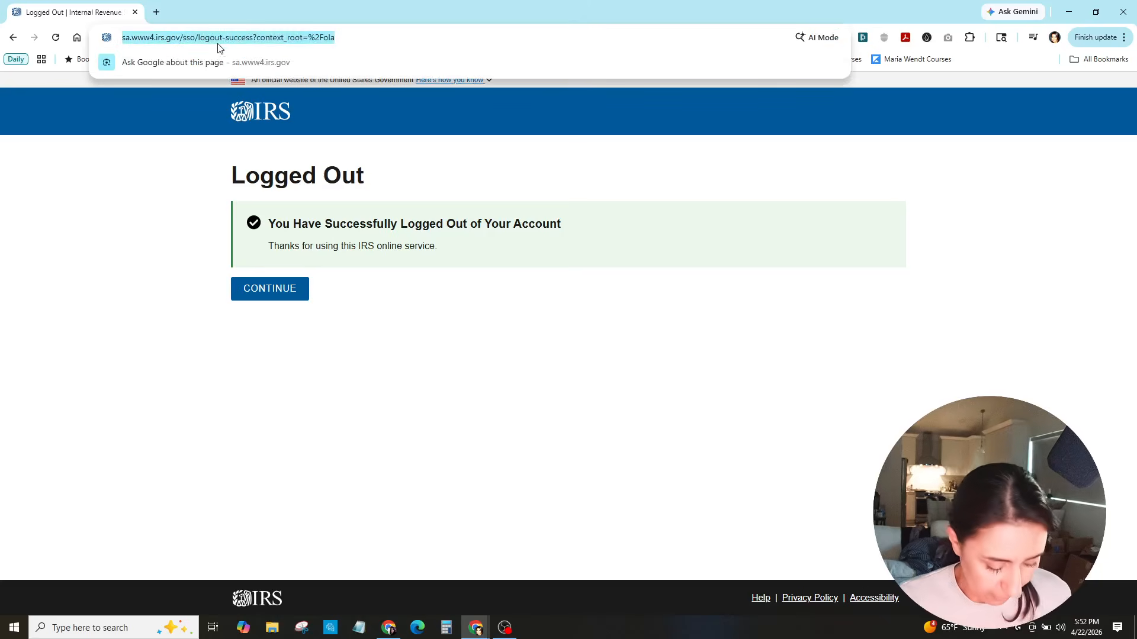
pyautogui.write('irs.gov')
pyautogui.press('Return')
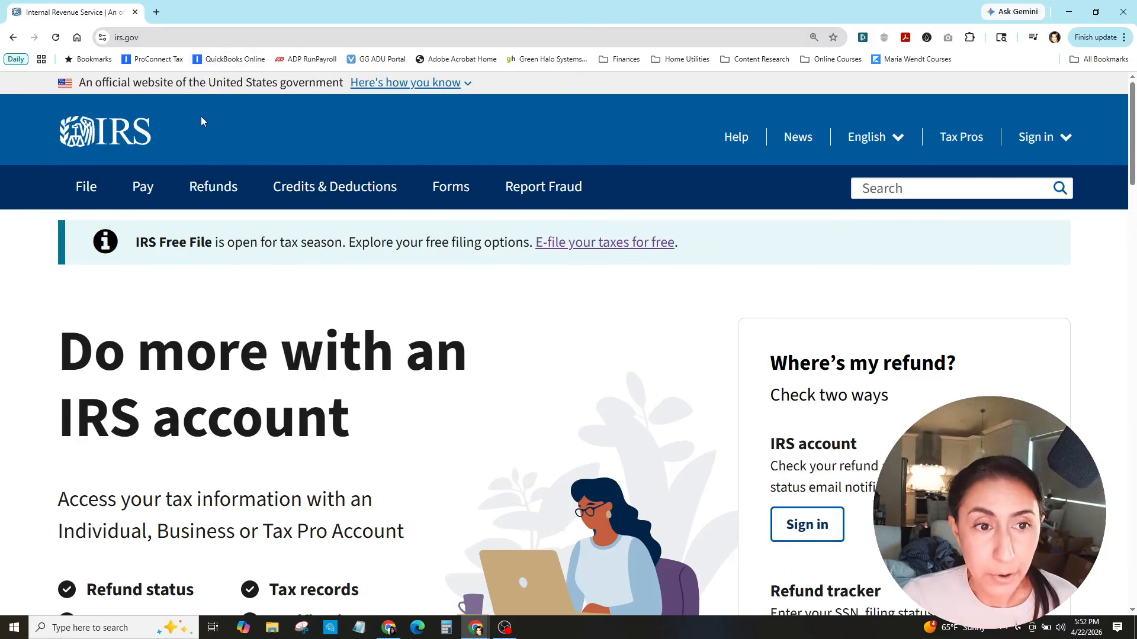
# - Open the Direct Pay with bank account page and highlight its Business tax payments heading
pyautogui.moveTo(144, 183)
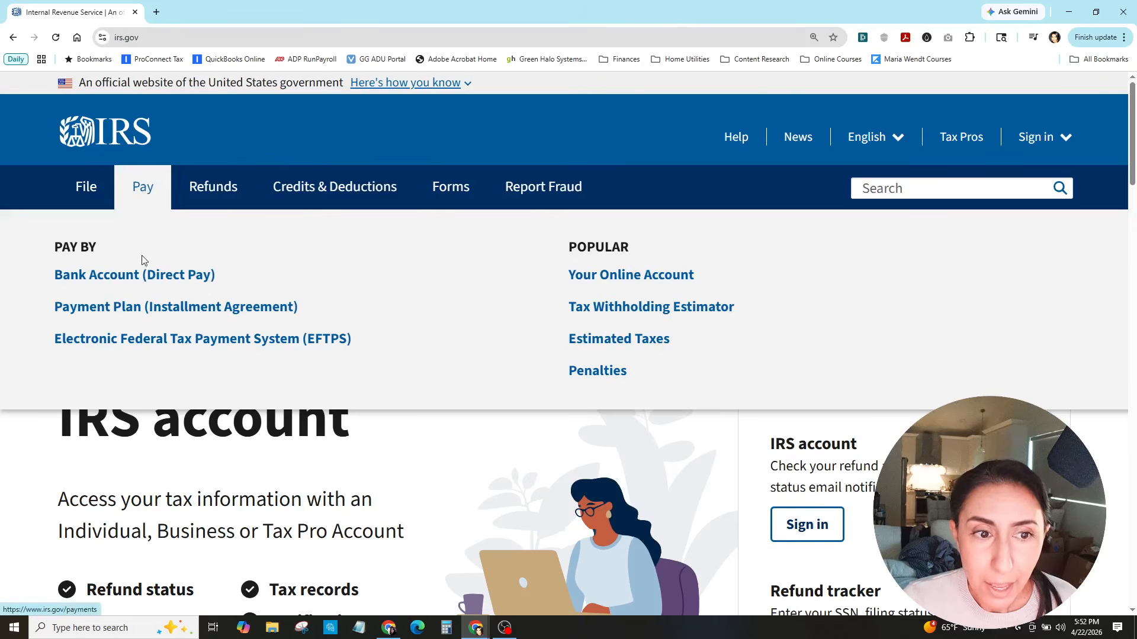
pyautogui.click(145, 273)
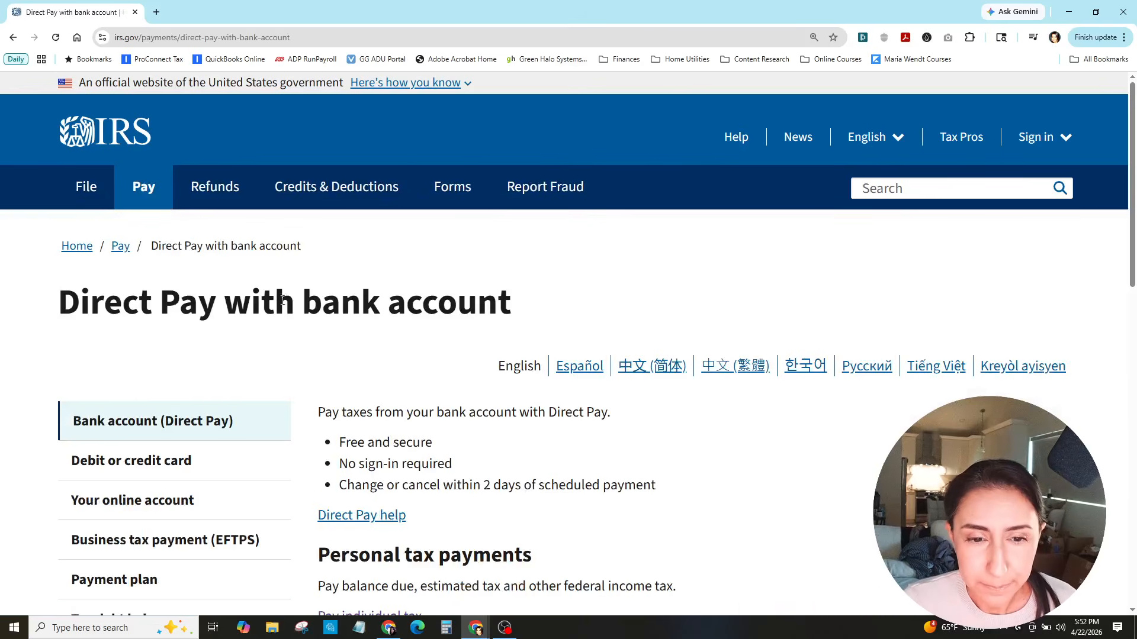
pyautogui.scroll(-6, 406, 322)
pyautogui.scroll(1, 391, 296)
pyautogui.scroll(-1, 380, 300)
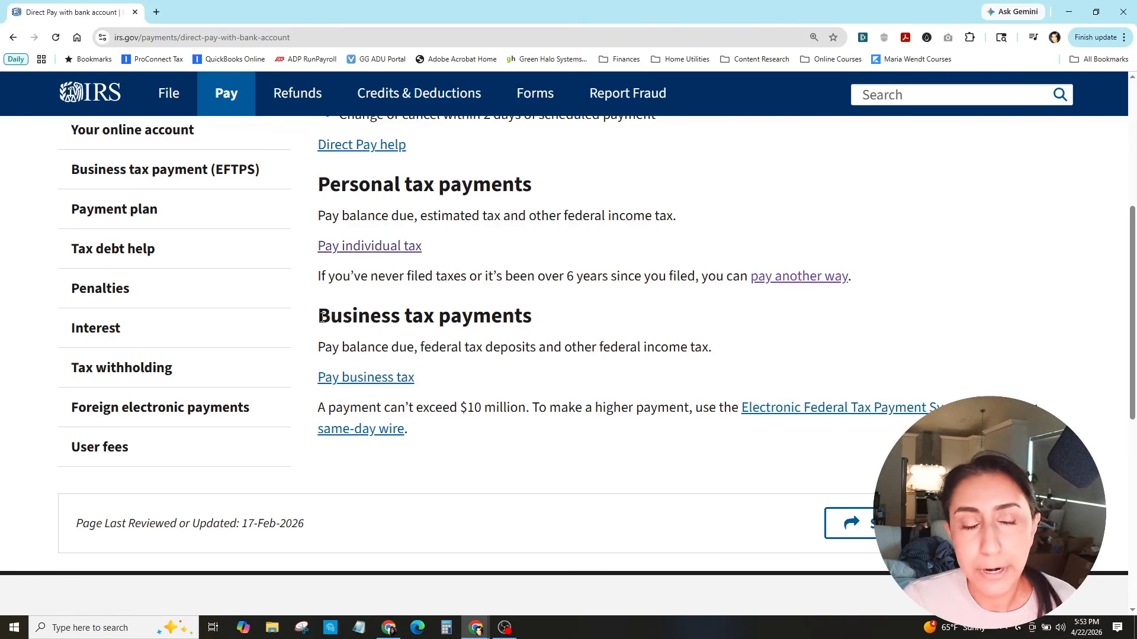
pyautogui.moveTo(320, 317); pyautogui.dragTo(535, 320)
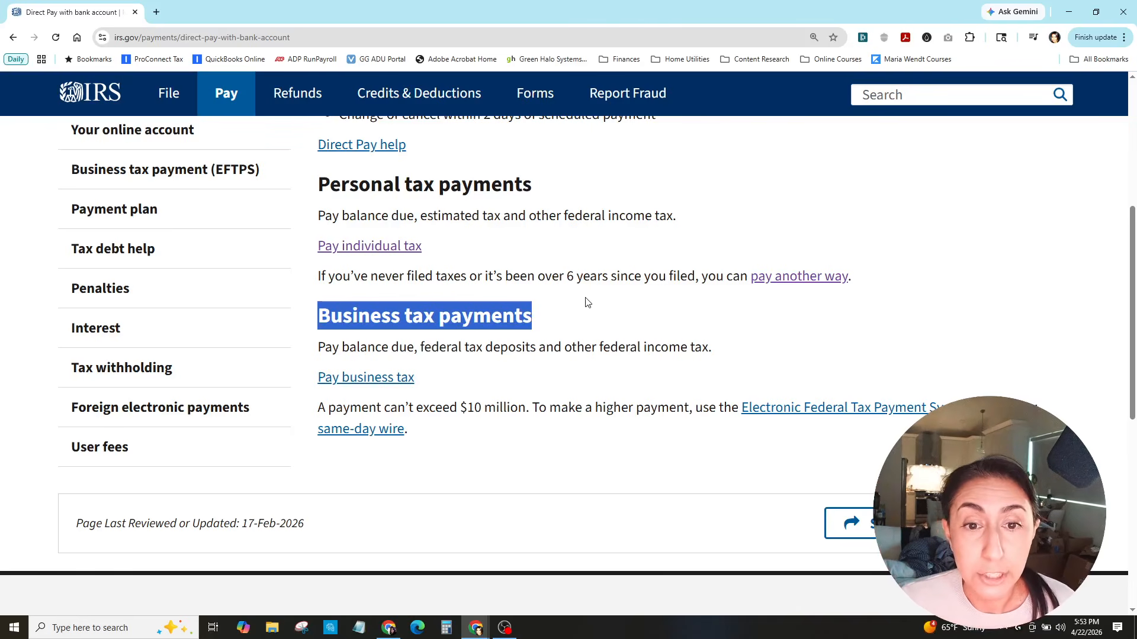
# - Open the individual tax payment page under Personal tax payments and start making a Direct Pay payment
pyautogui.click(524, 320)
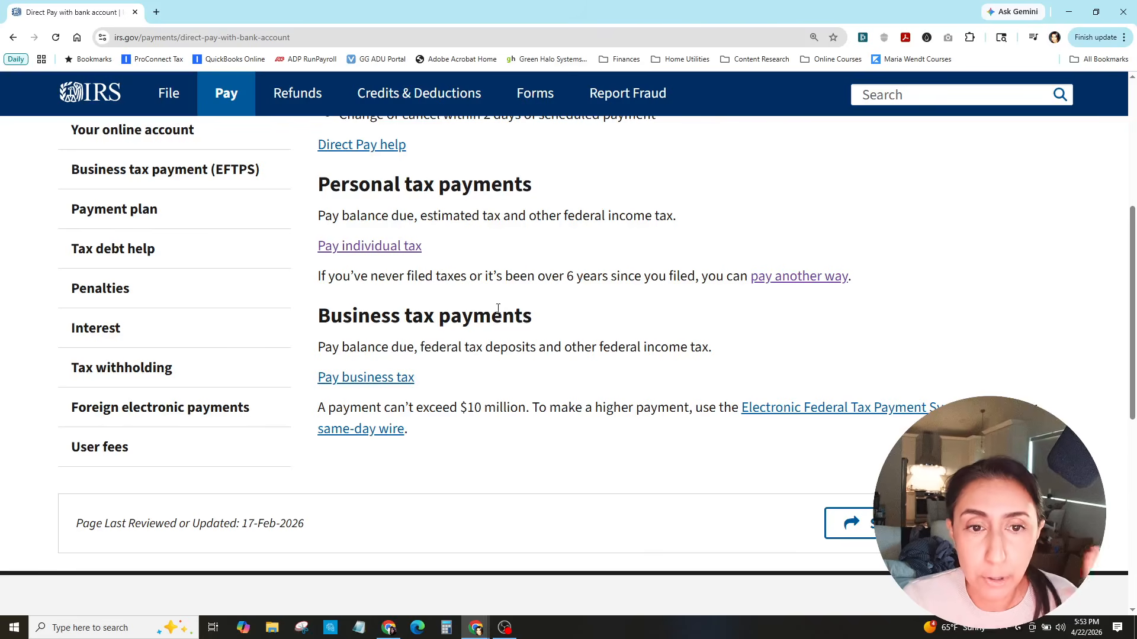
pyautogui.scroll(3, 499, 311)
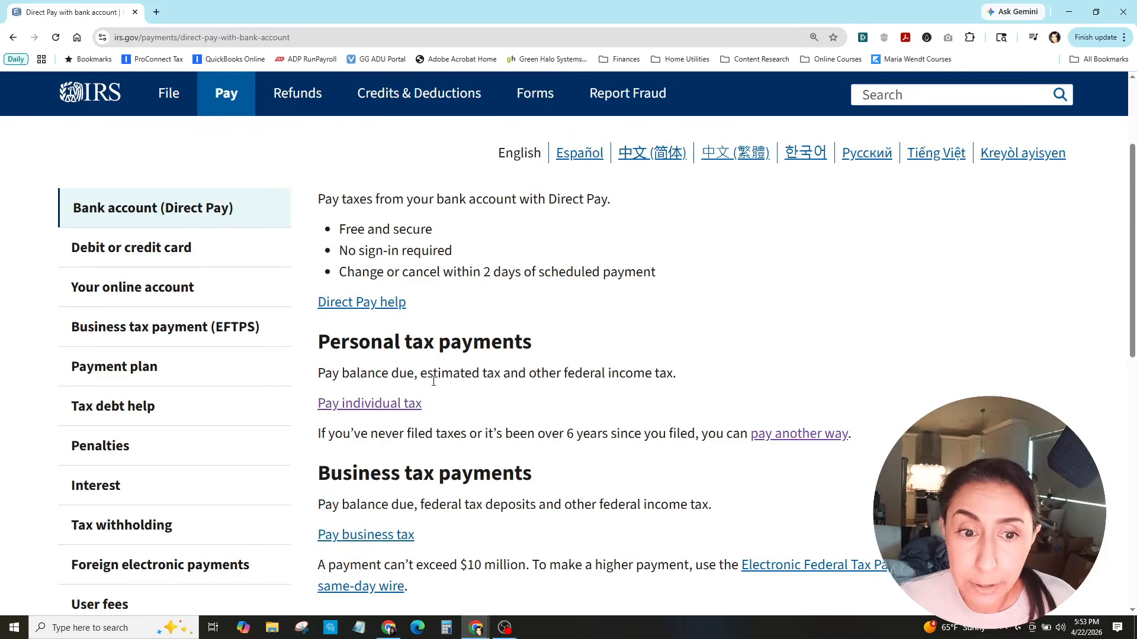
pyautogui.click(409, 403)
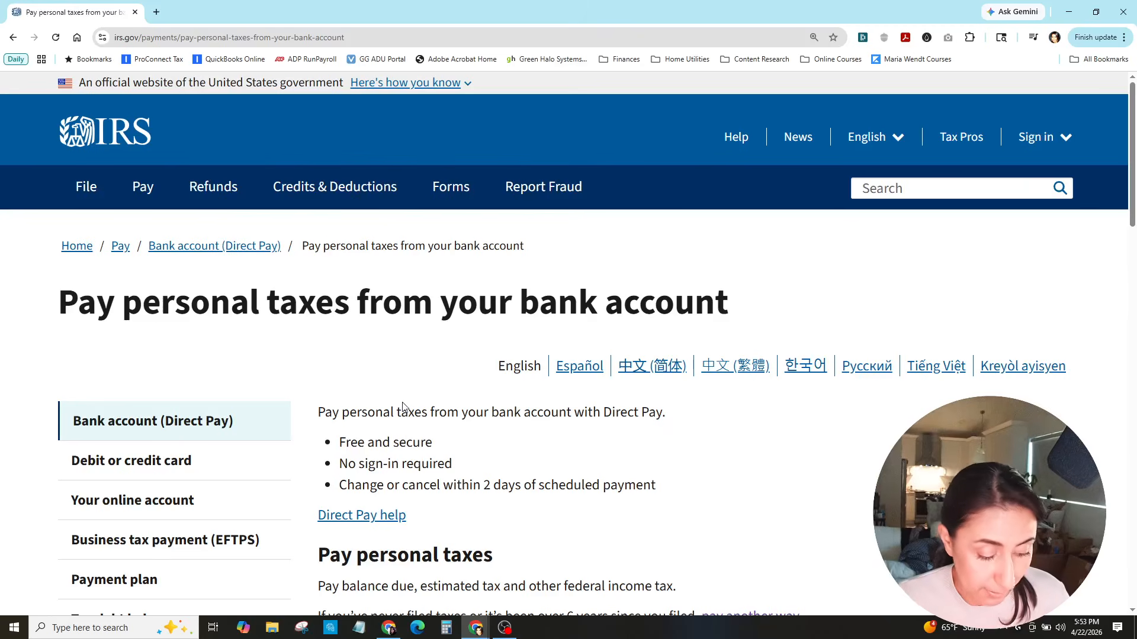
pyautogui.scroll(-5, 450, 353)
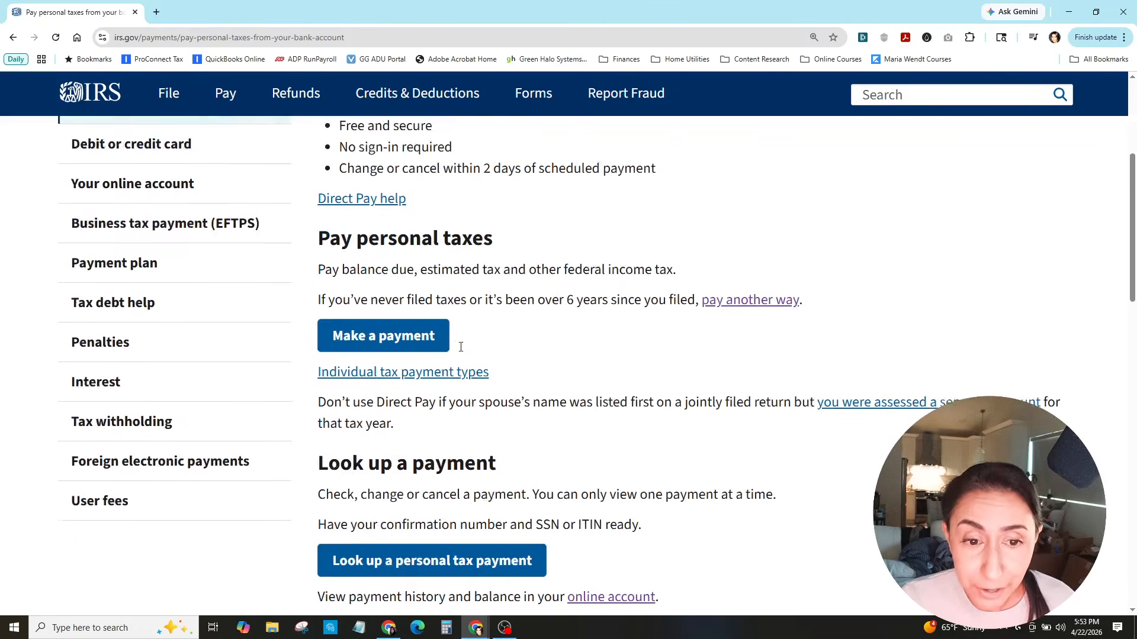
pyautogui.click(418, 299)
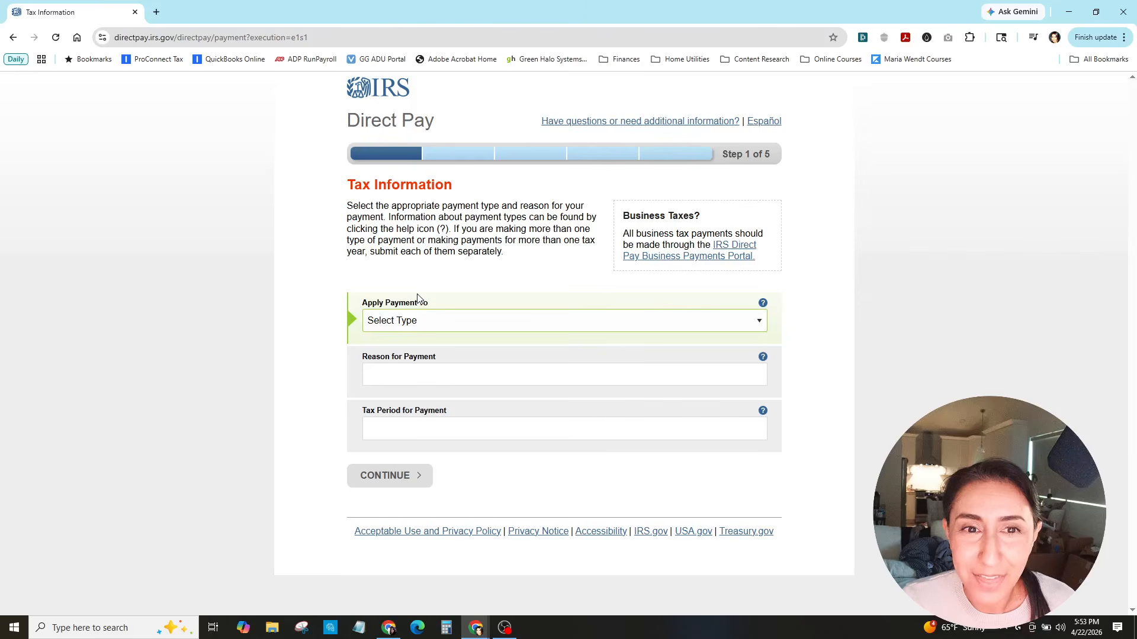
# - Apply the payment to Form 1040 - Income Tax as Estimated Tax for tax year 2026, and confirm these choices
pyautogui.click(422, 329)
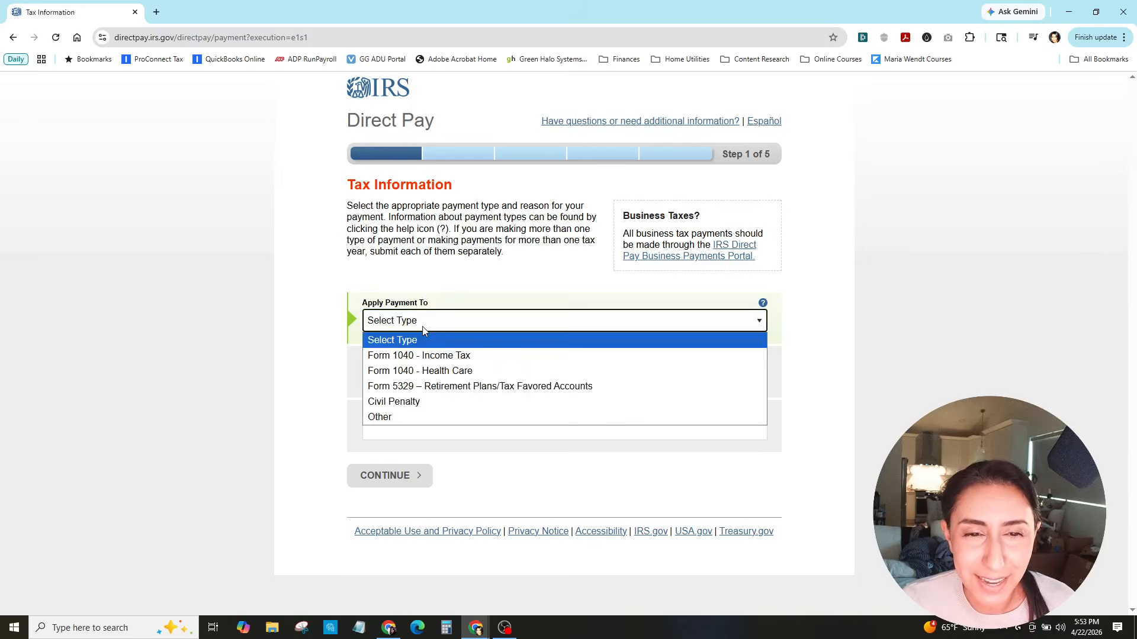
pyautogui.click(421, 355)
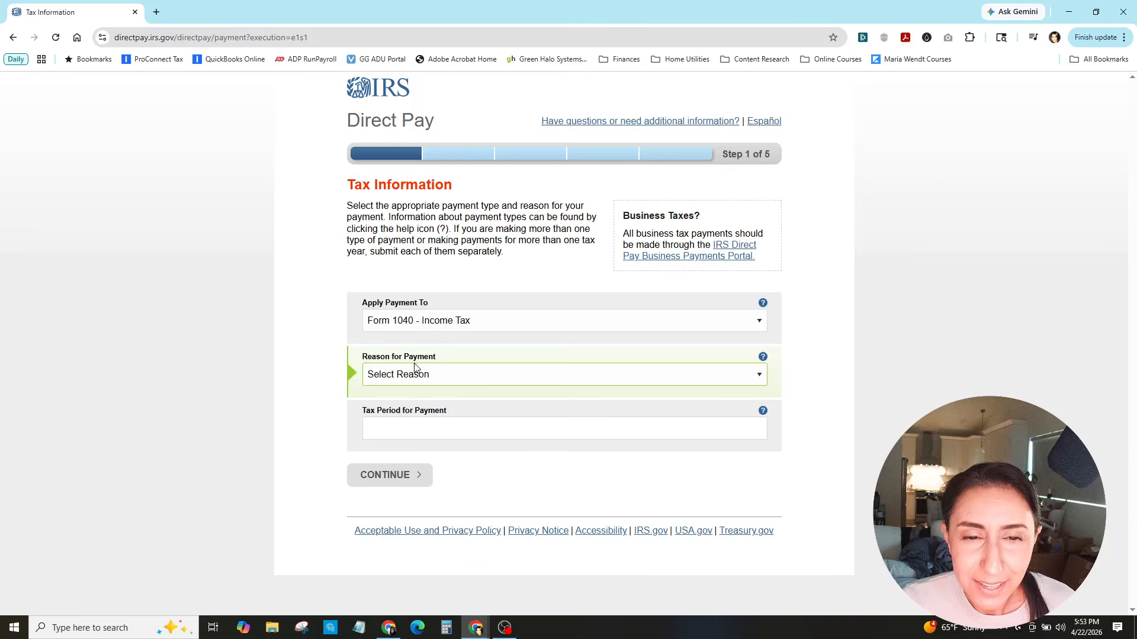
pyautogui.click(424, 382)
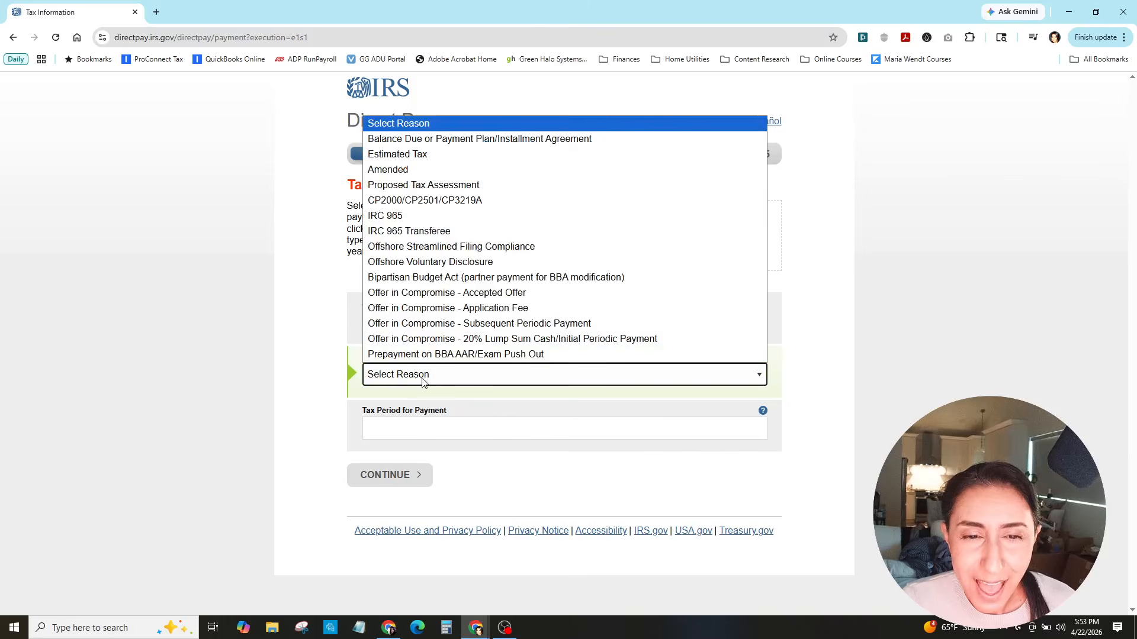
pyautogui.click(434, 154)
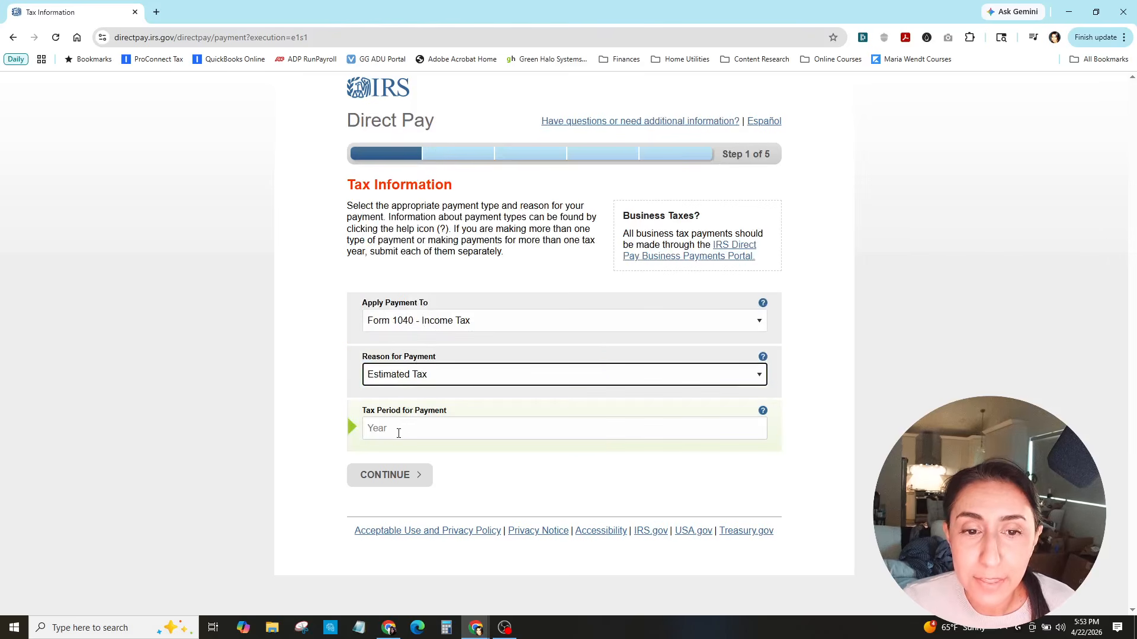
pyautogui.click(417, 425)
pyautogui.write('2026')
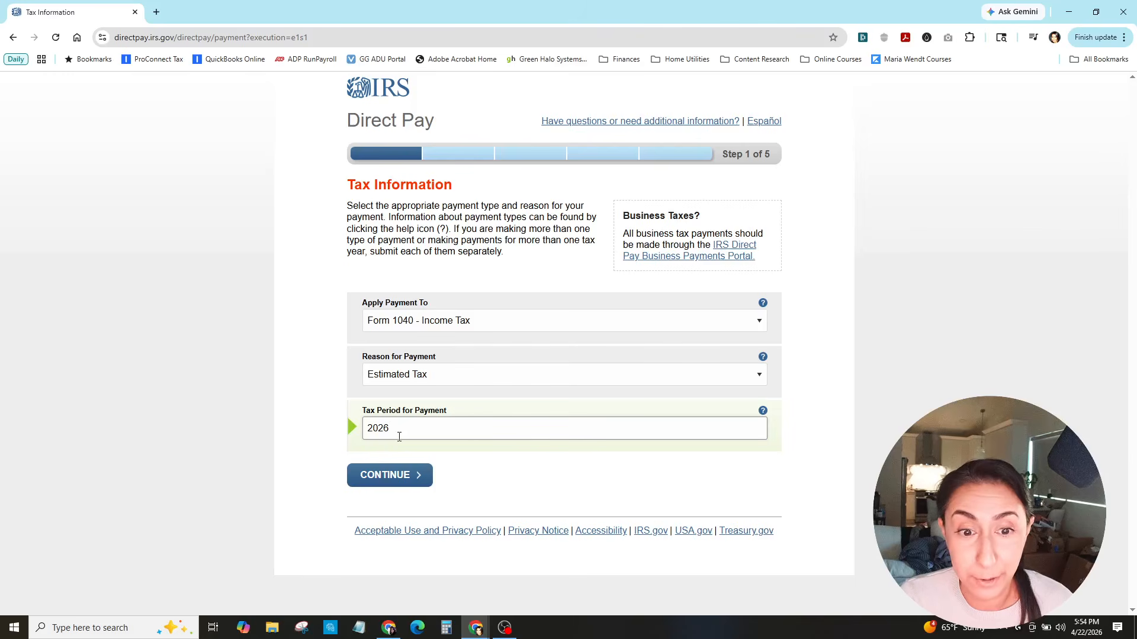
pyautogui.click(377, 477)
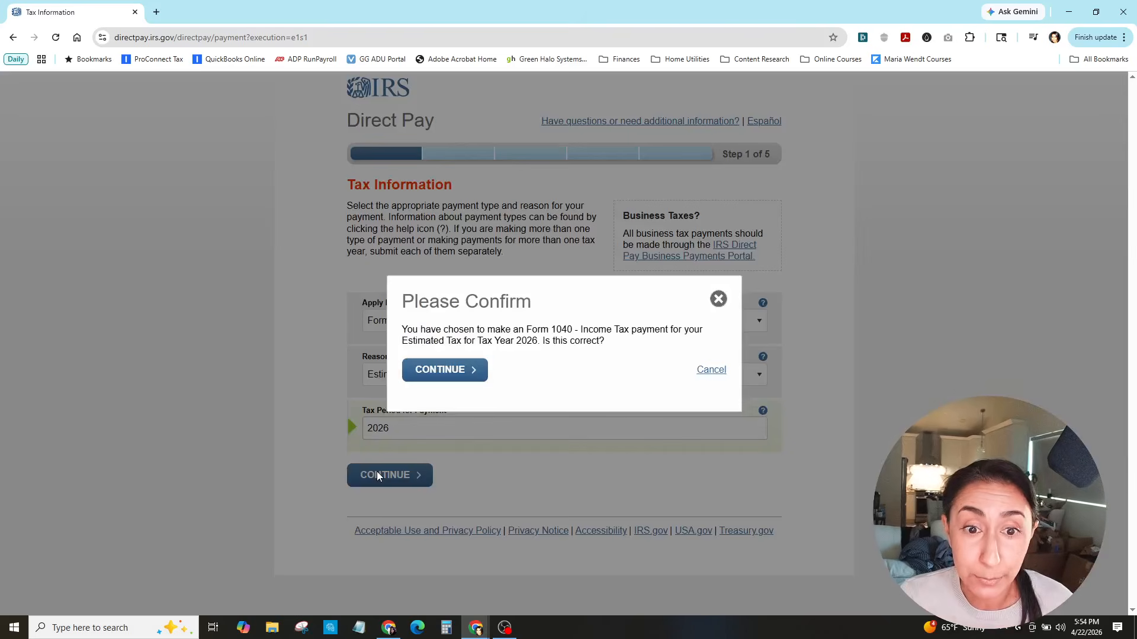
pyautogui.click(431, 372)
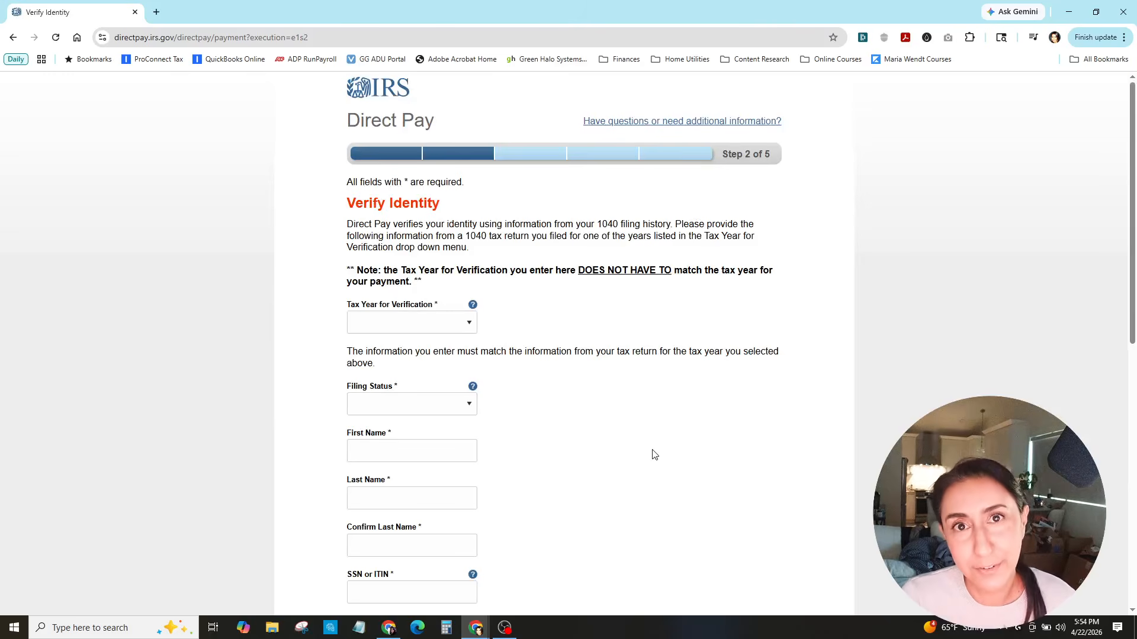
# - Examine the identity verification form, including its verification tax year and filing status options and its personal information fields
pyautogui.click(410, 323)
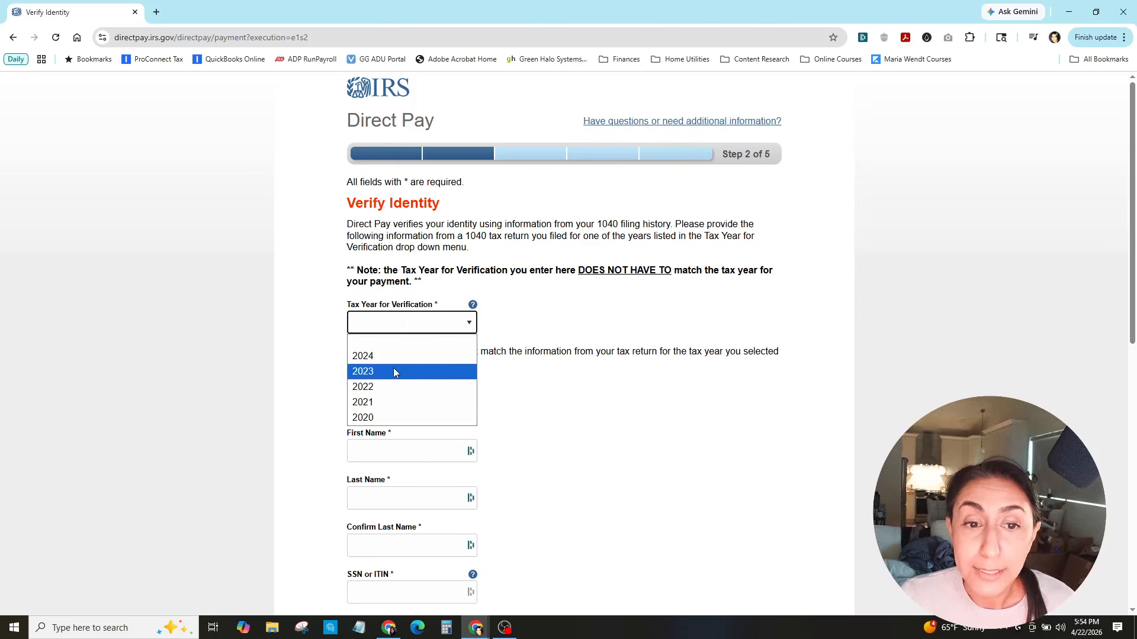
pyautogui.click(330, 389)
pyautogui.scroll(-4, 314, 379)
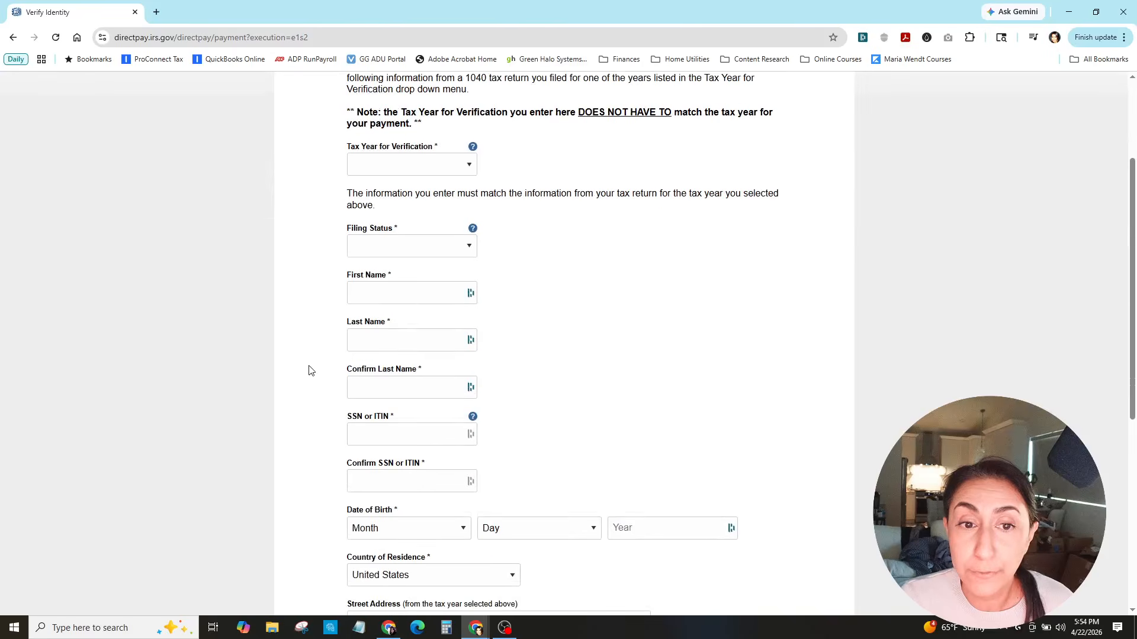
pyautogui.click(355, 173)
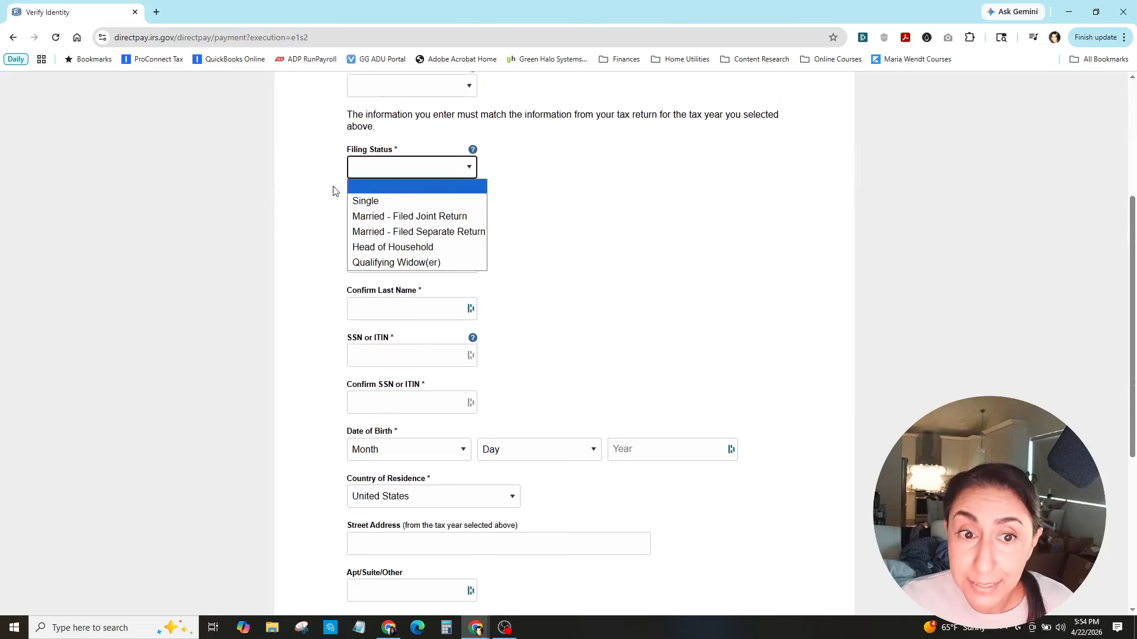
pyautogui.click(333, 187)
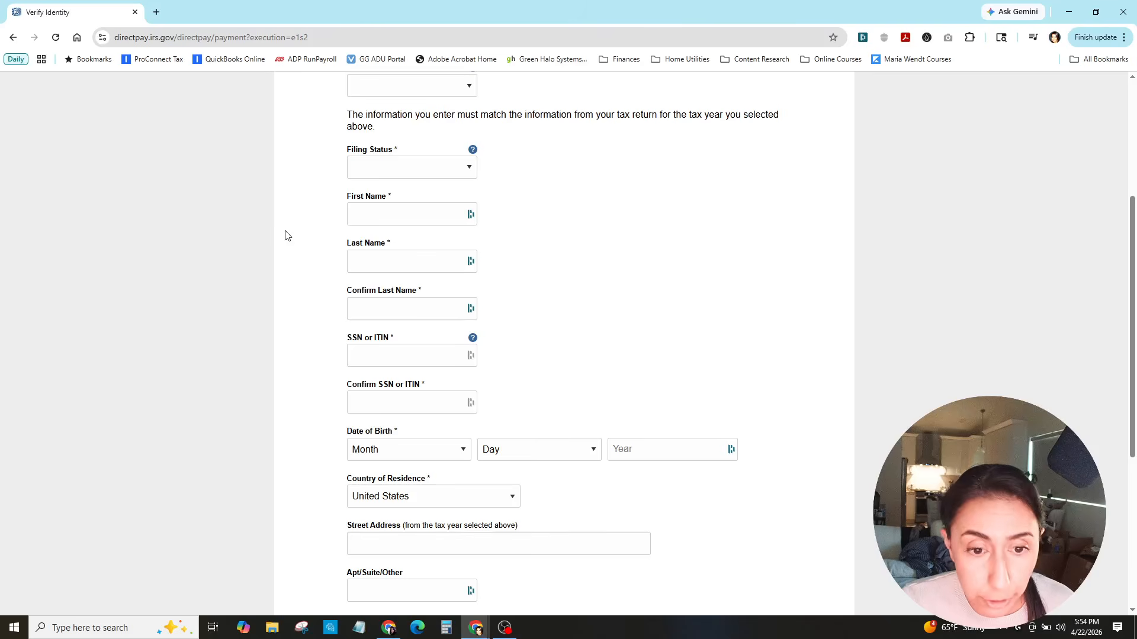
pyautogui.scroll(4, 285, 235)
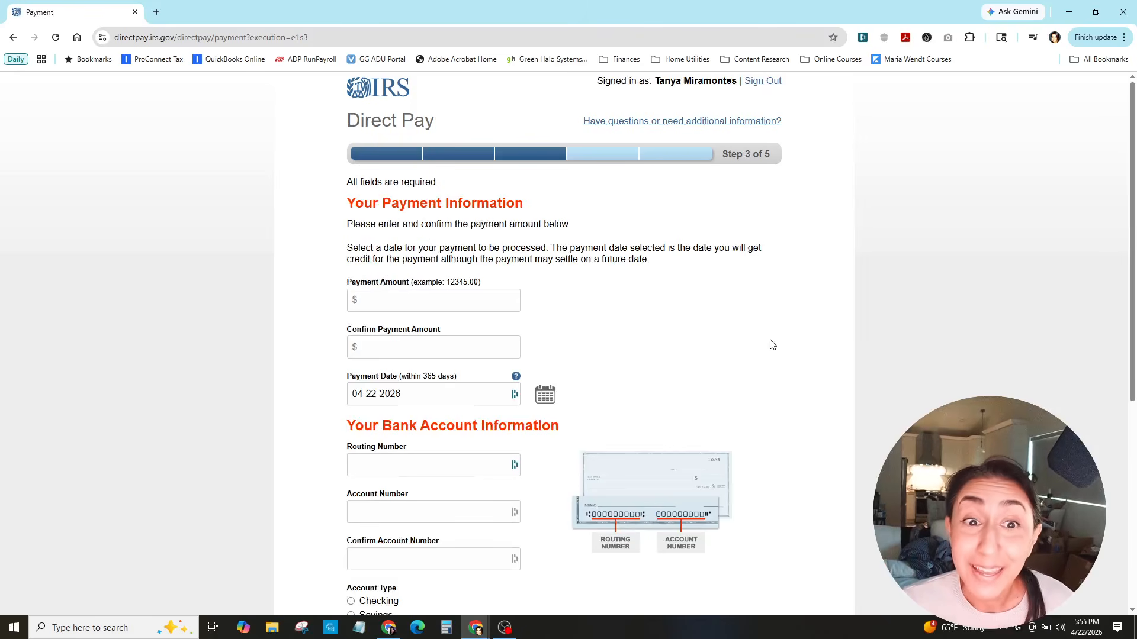
# - Enter a payment amount of $2,000.00 and repeat the same amount as confirmation
pyautogui.click(490, 299)
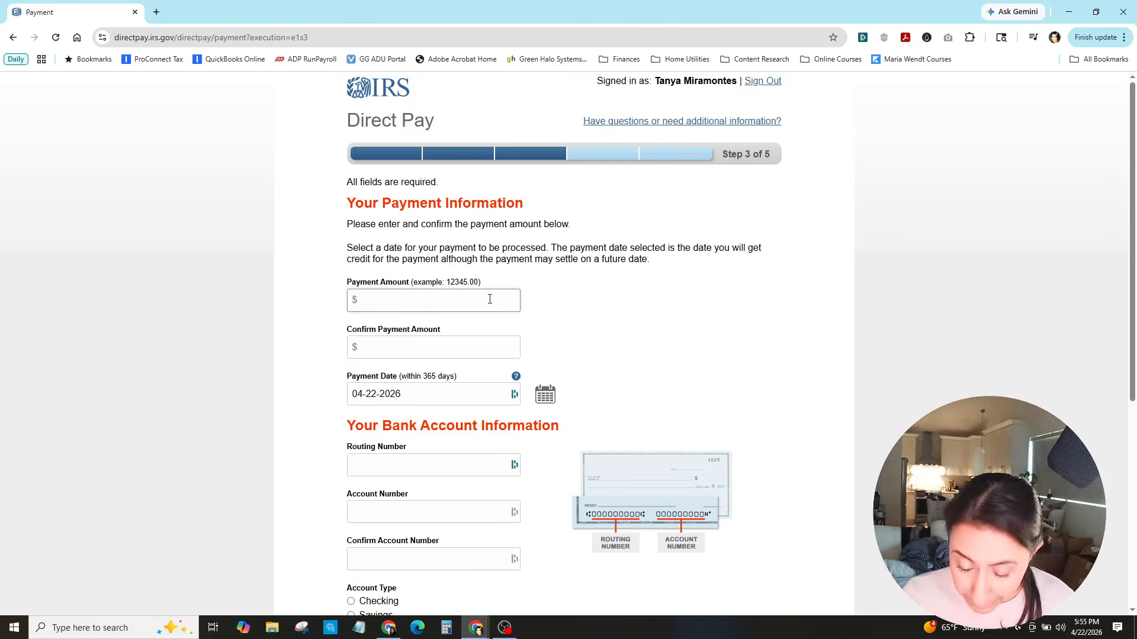
pyautogui.write('2000')
pyautogui.click(438, 353)
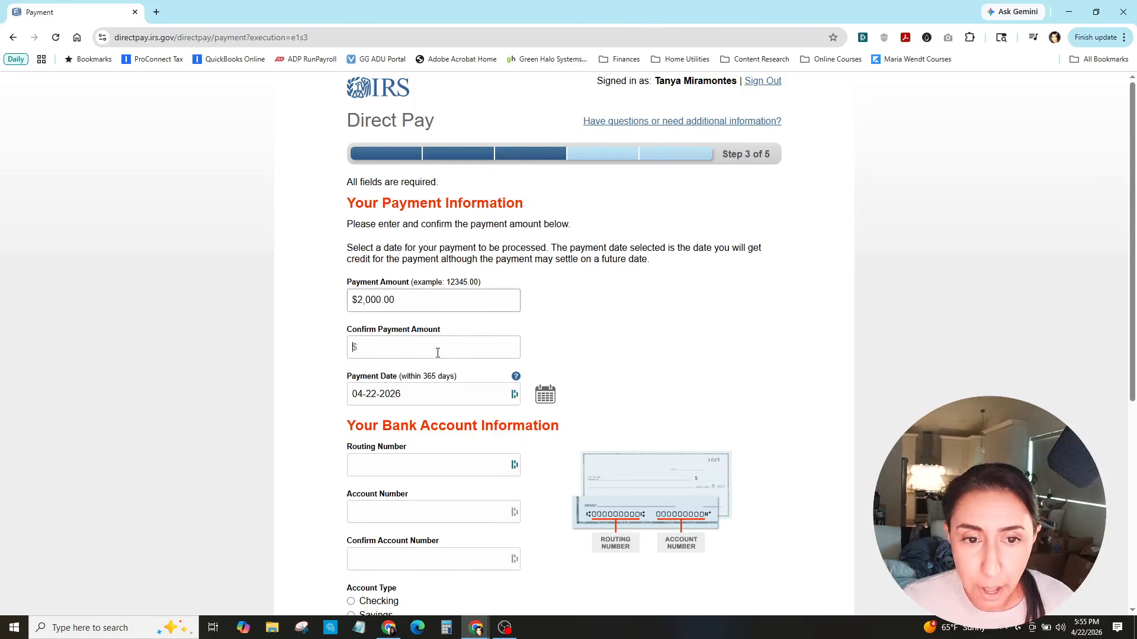
pyautogui.write('2000')
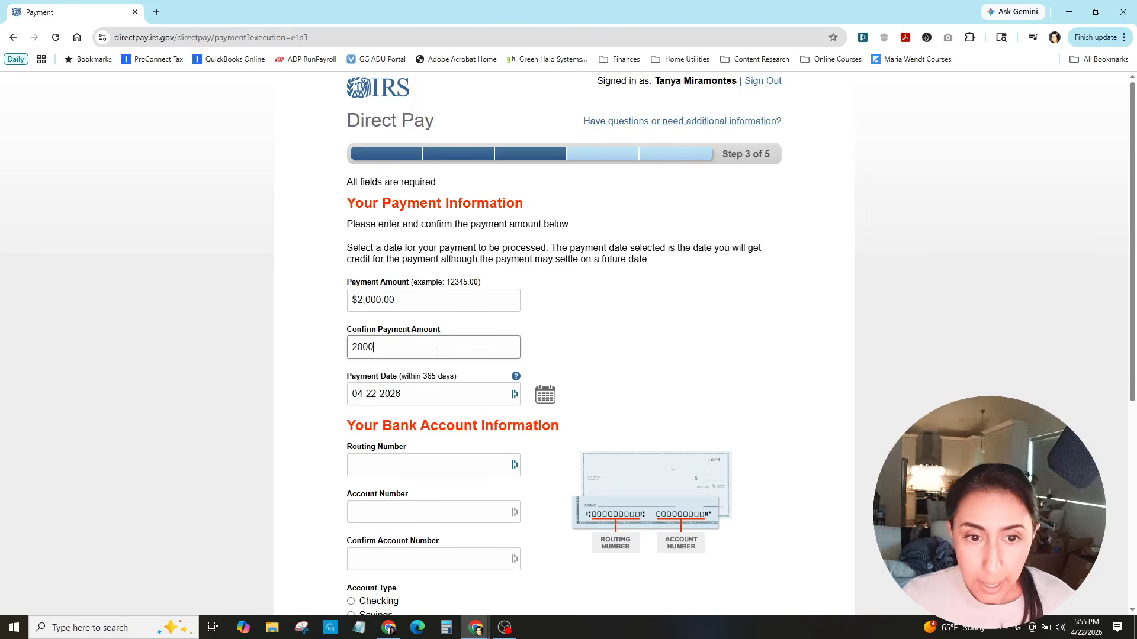
pyautogui.click(461, 382)
# - Opt in to email confirmation notifications and agree to the Email Terms of Service in the payment form
pyautogui.scroll(-3, 705, 357)
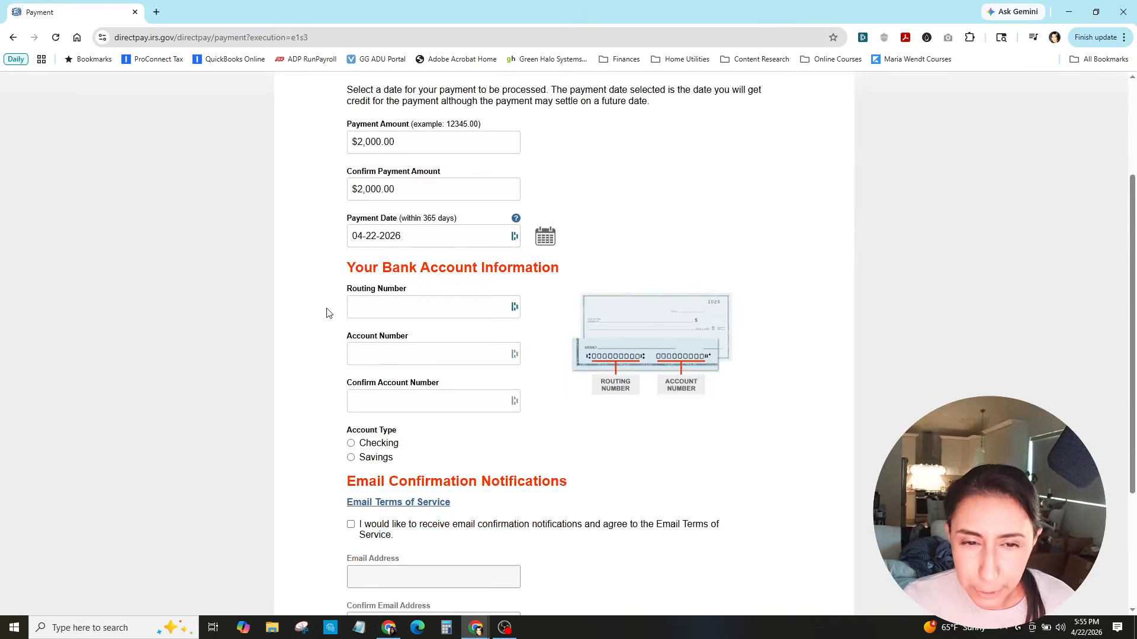
pyautogui.scroll(-3, 292, 312)
pyautogui.scroll(-1, 304, 412)
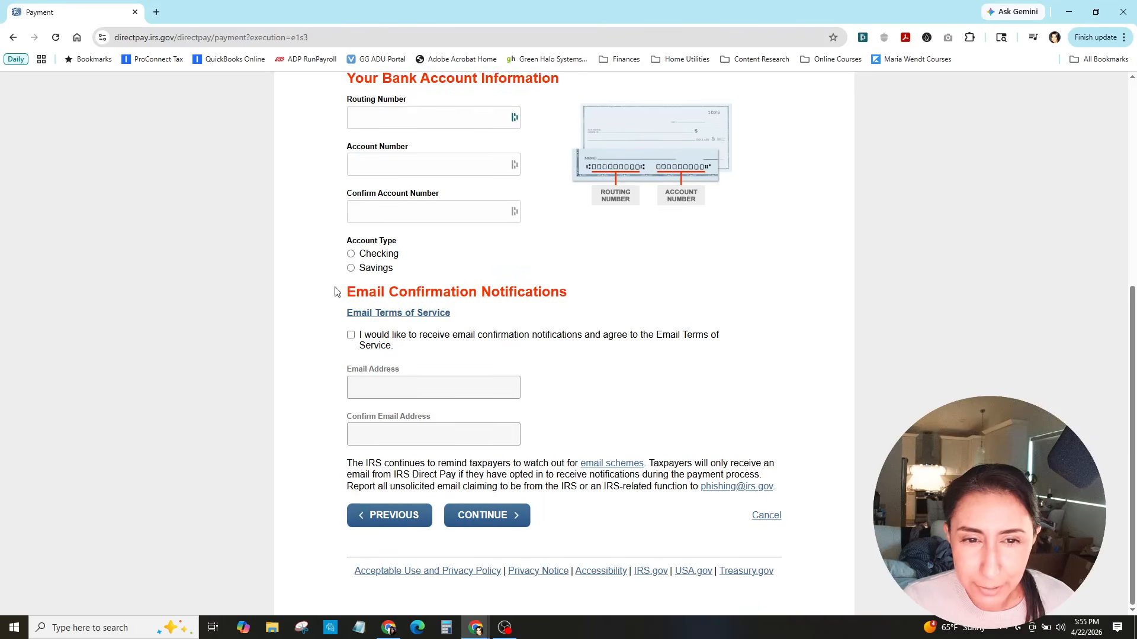
pyautogui.click(352, 336)
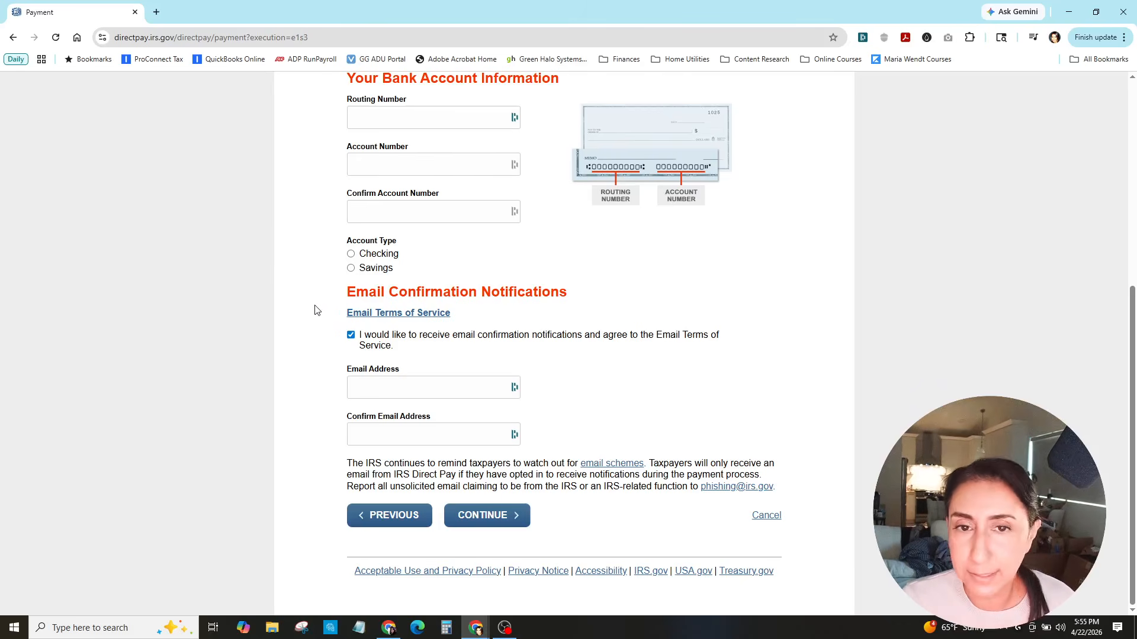
pyautogui.scroll(5, 274, 276)
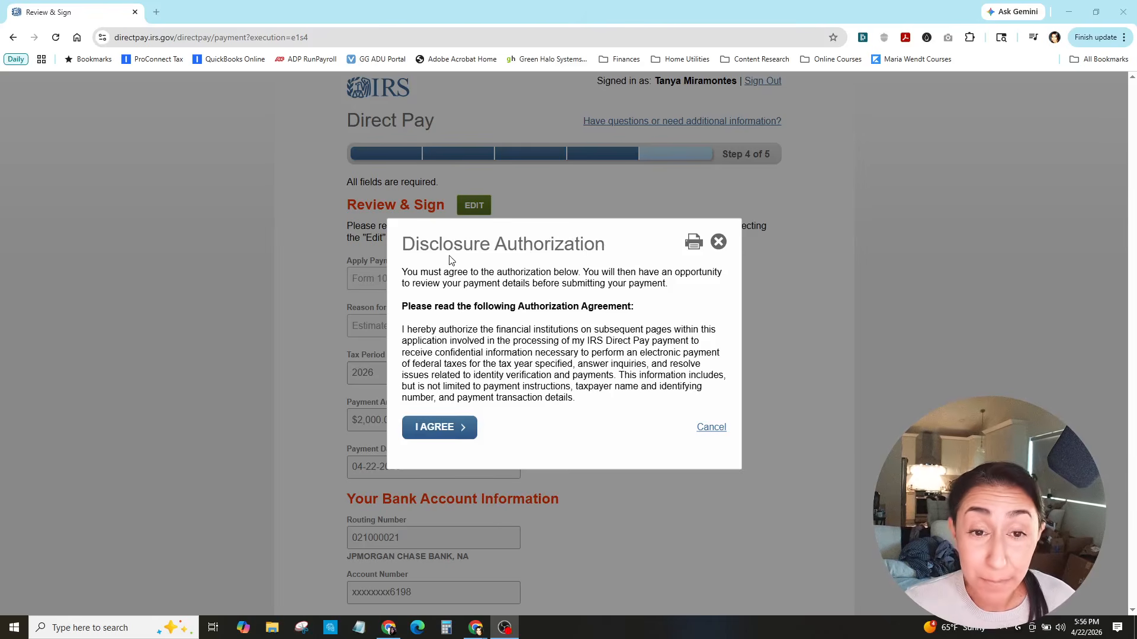
# - Agree to the disclosure authorization and review the payment, bank account and email details down to the electronic signature
pyautogui.click(443, 424)
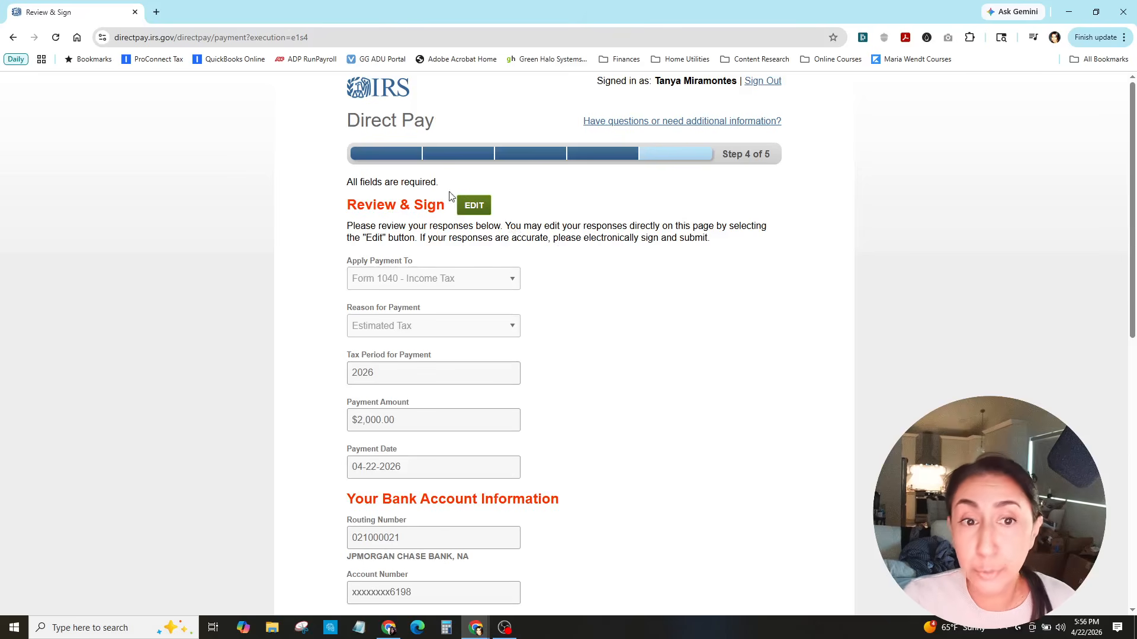
pyautogui.scroll(-1, 405, 284)
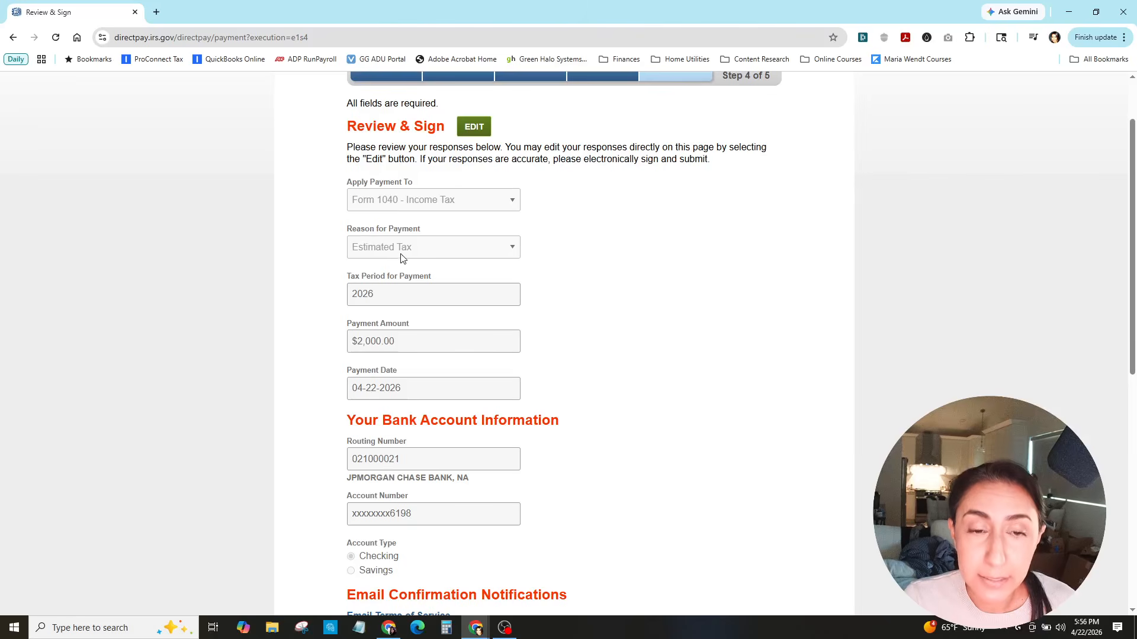
pyautogui.scroll(-1, 385, 293)
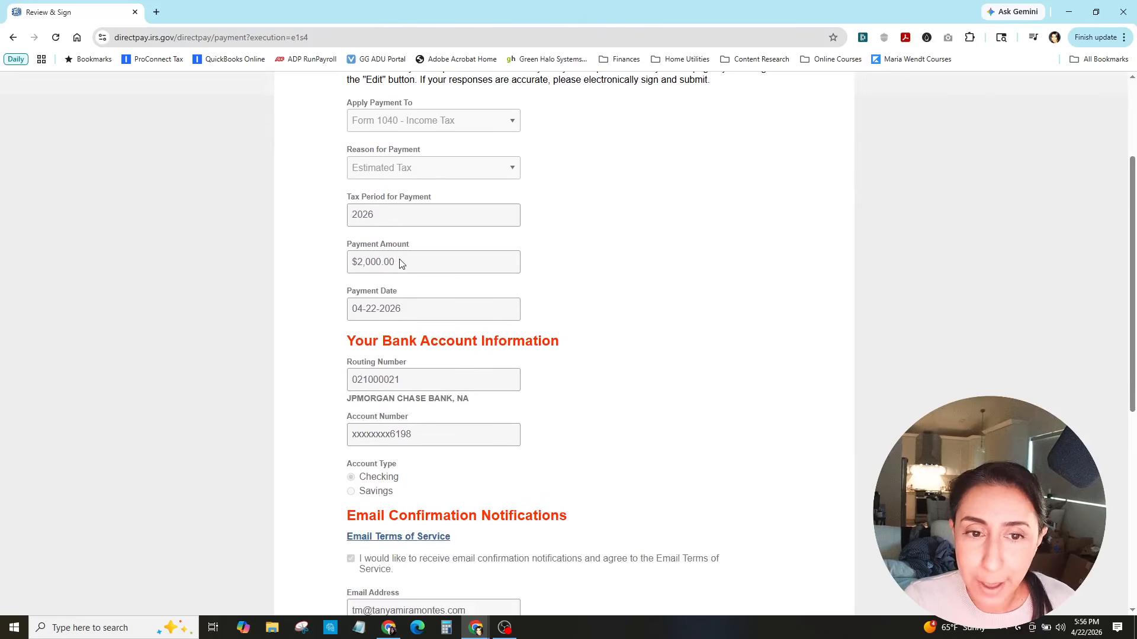
pyautogui.scroll(-1, 408, 243)
pyautogui.scroll(-1, 400, 261)
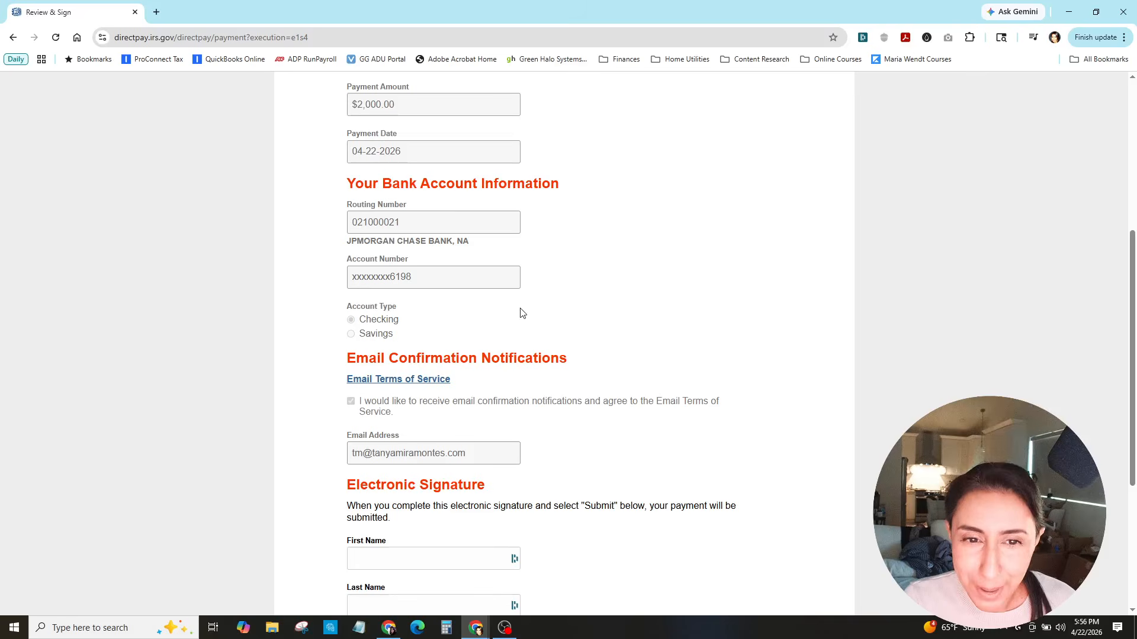
pyautogui.scroll(-2, 521, 313)
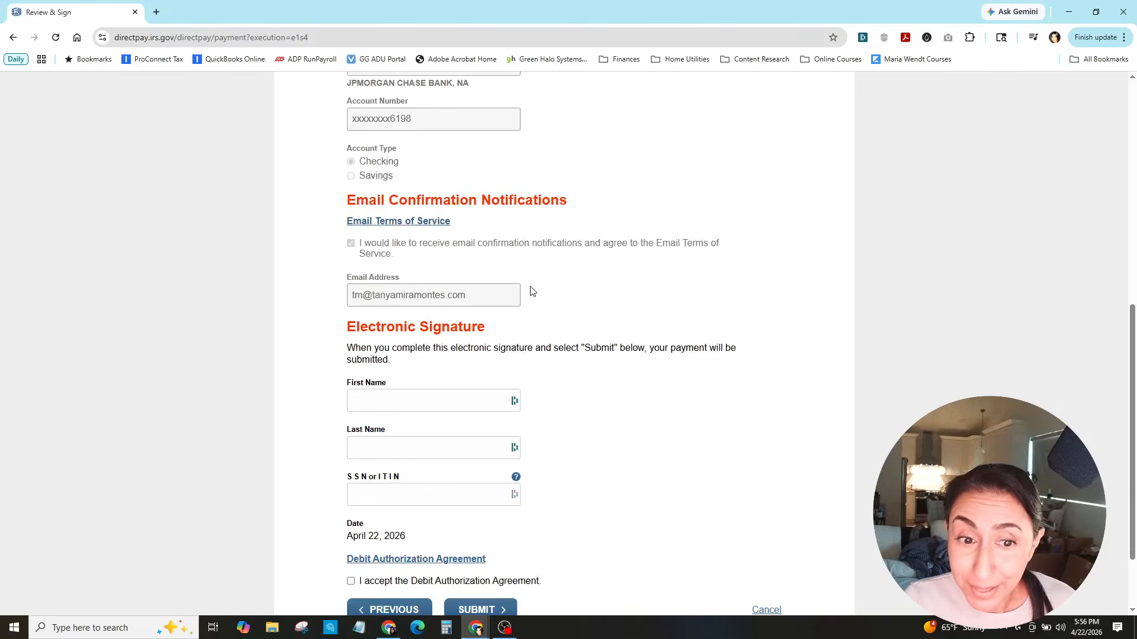
pyautogui.scroll(-1, 530, 291)
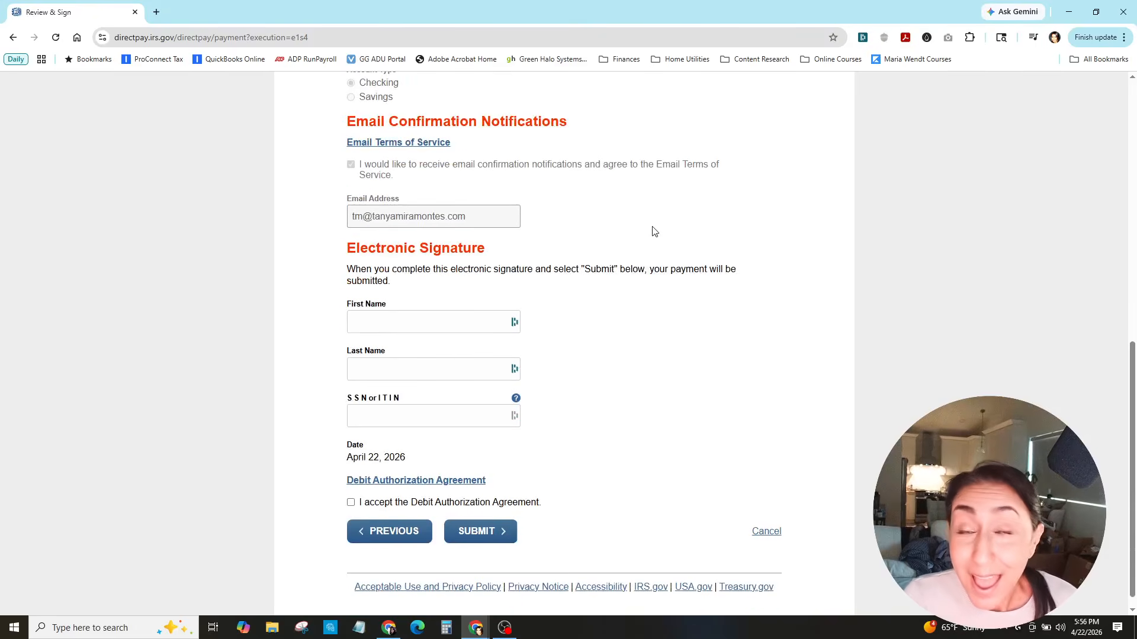
# - Accept the Debit Authorization Agreement, leaving the electronic signature fields blank, and return to the start of the payment review
pyautogui.click(386, 314)
pyautogui.click(265, 311)
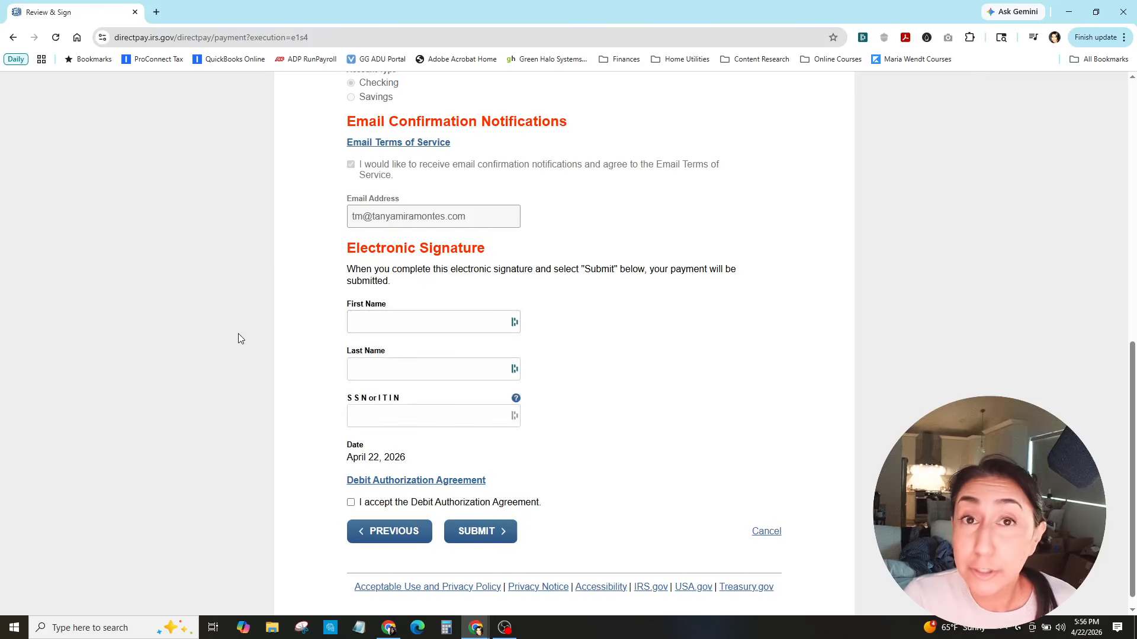
pyautogui.scroll(-1, 228, 341)
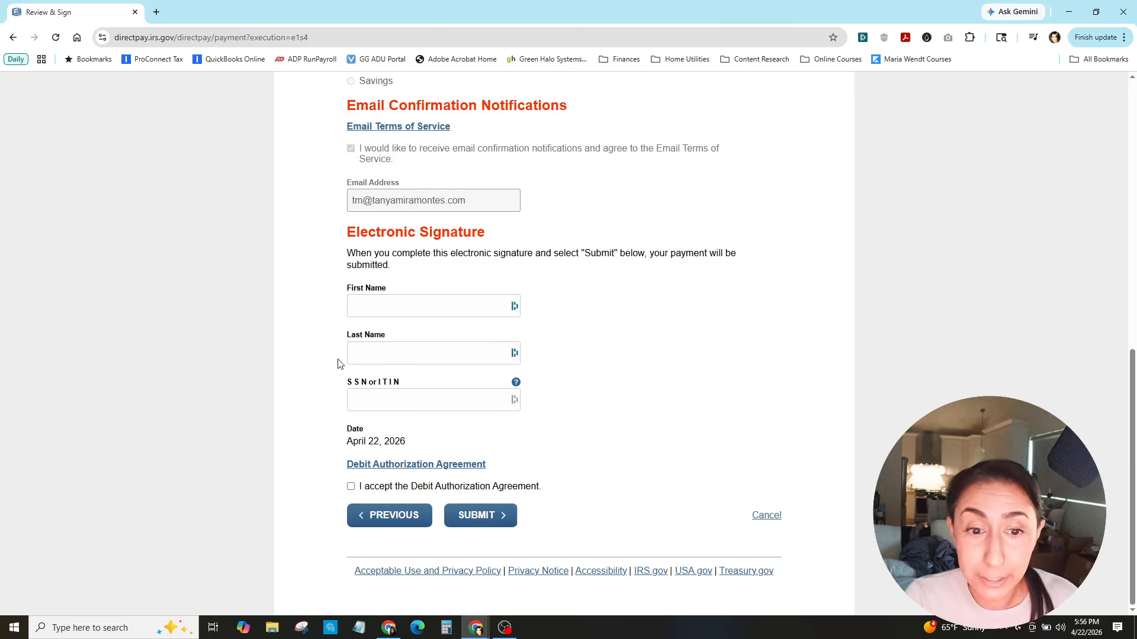
pyautogui.click(351, 488)
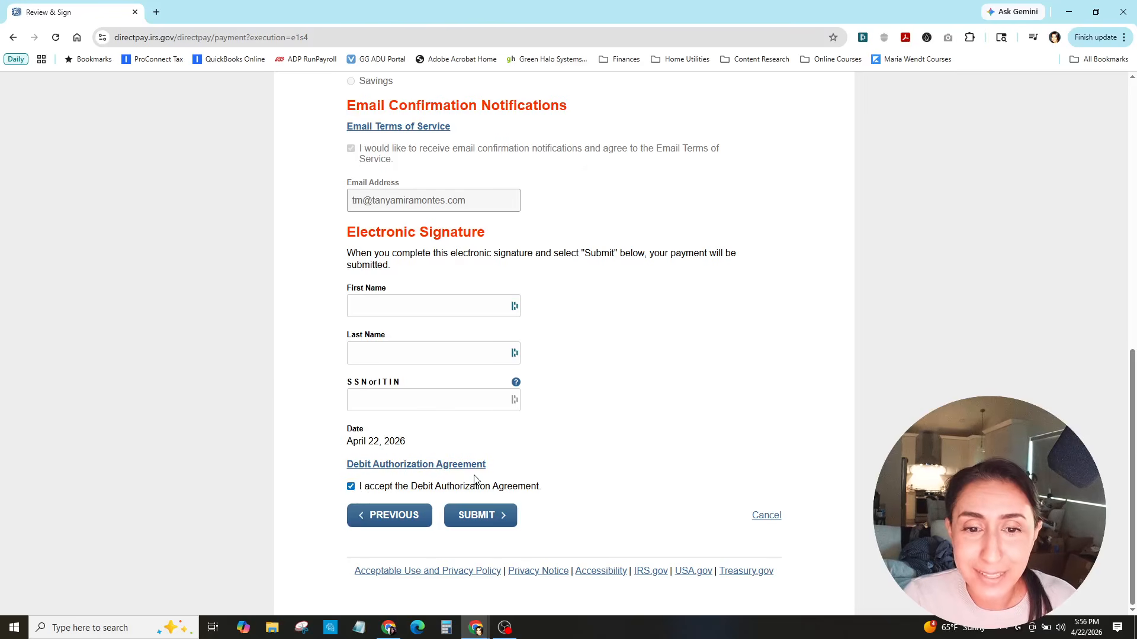
pyautogui.scroll(10, 651, 459)
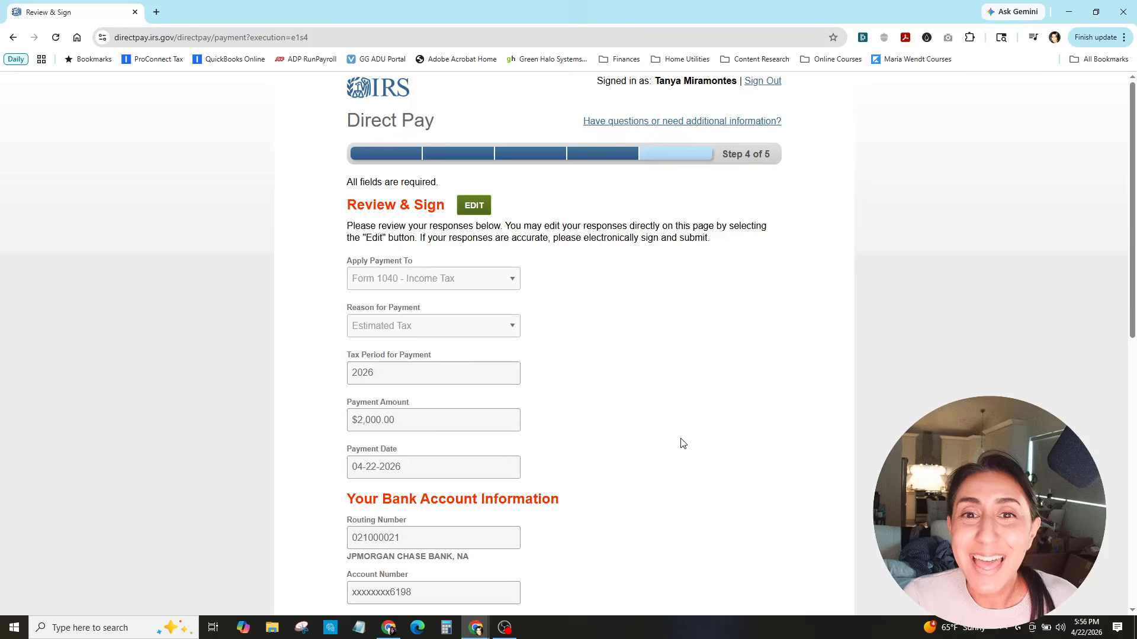